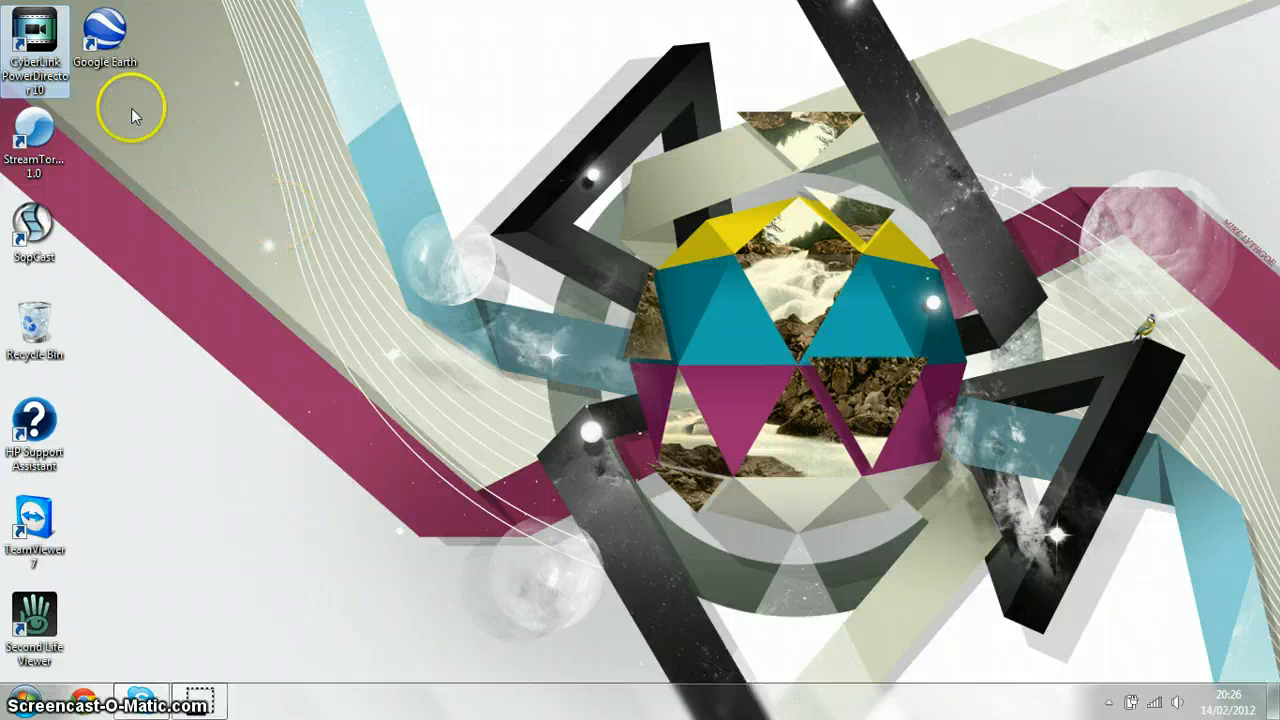
Start CyberLink PowerDirector 10 in the Full Feature Editor, and launch AMCap minimised in the background
{"action": "double_click", "coordinate": [45, 72]}
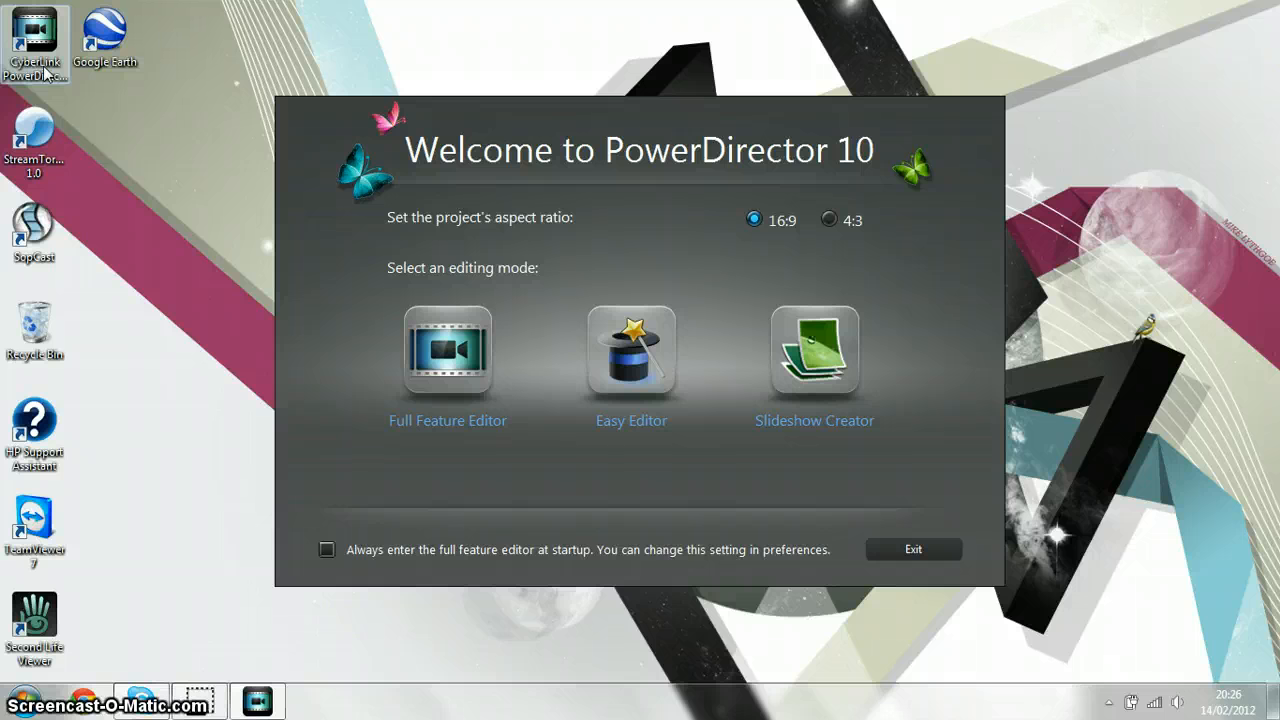
{"action": "left_click", "coordinate": [458, 338]}
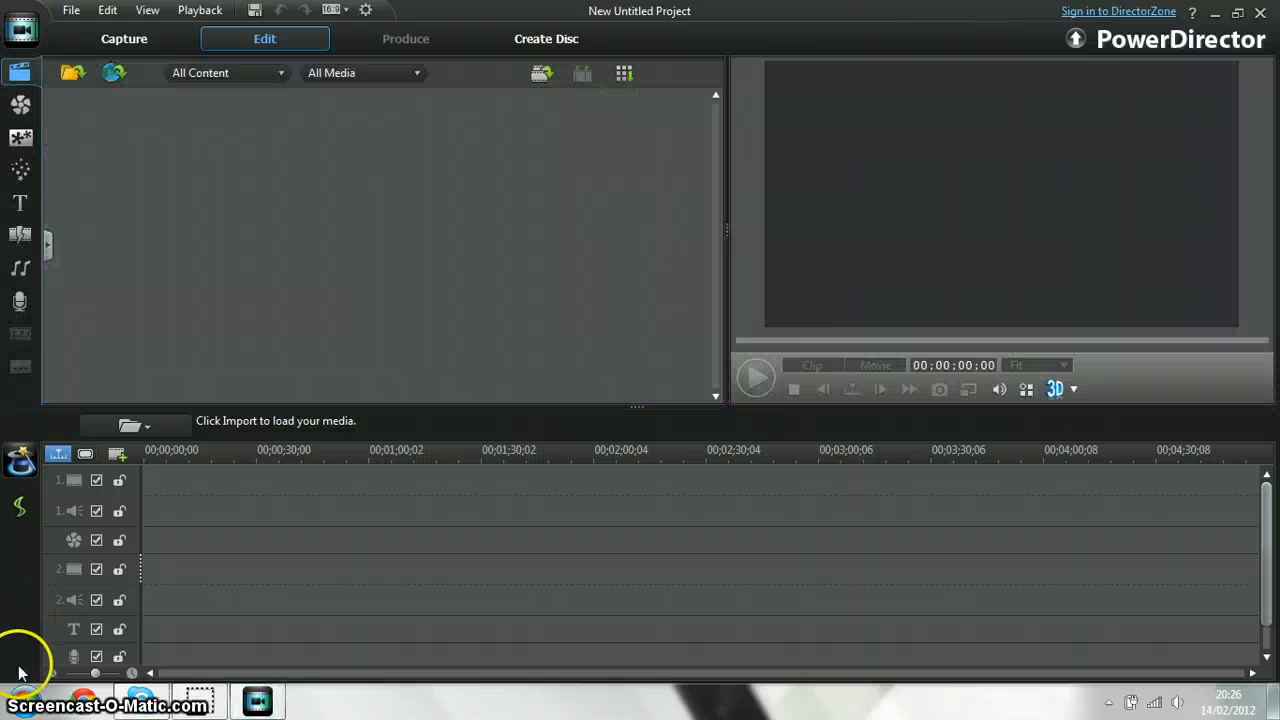
{"action": "left_click", "coordinate": [16, 695]}
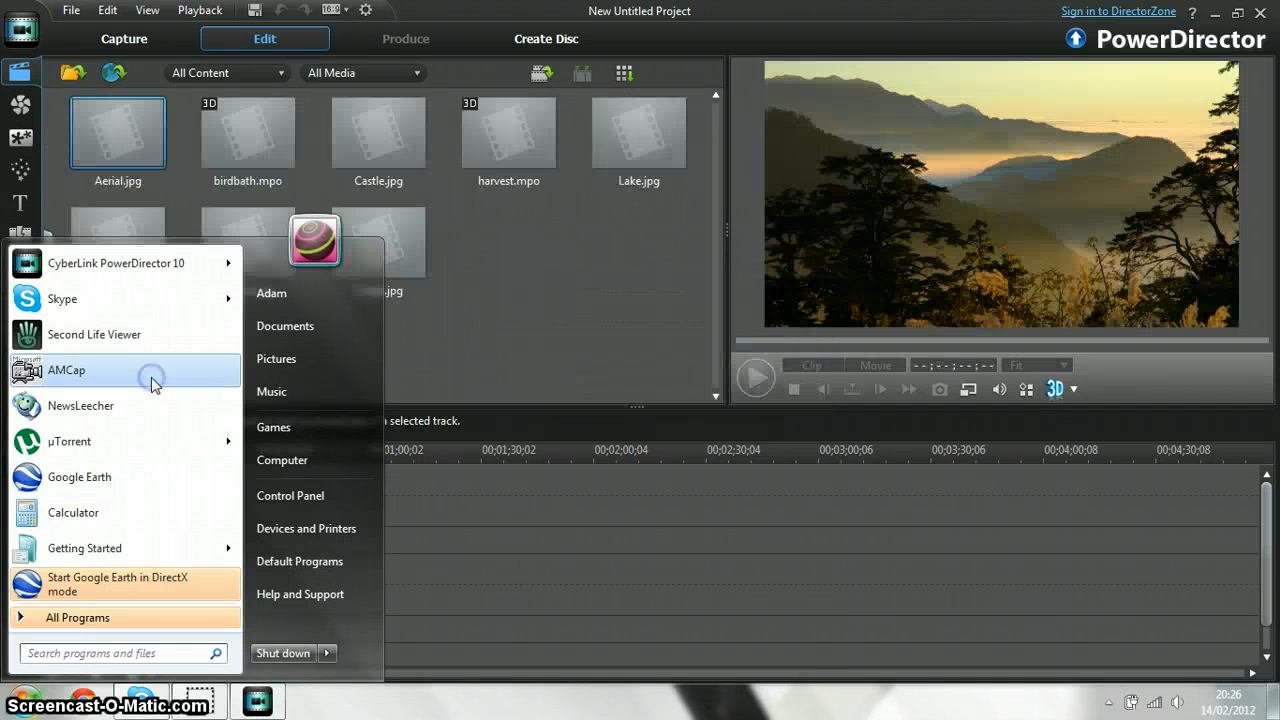
{"action": "left_click", "coordinate": [152, 383]}
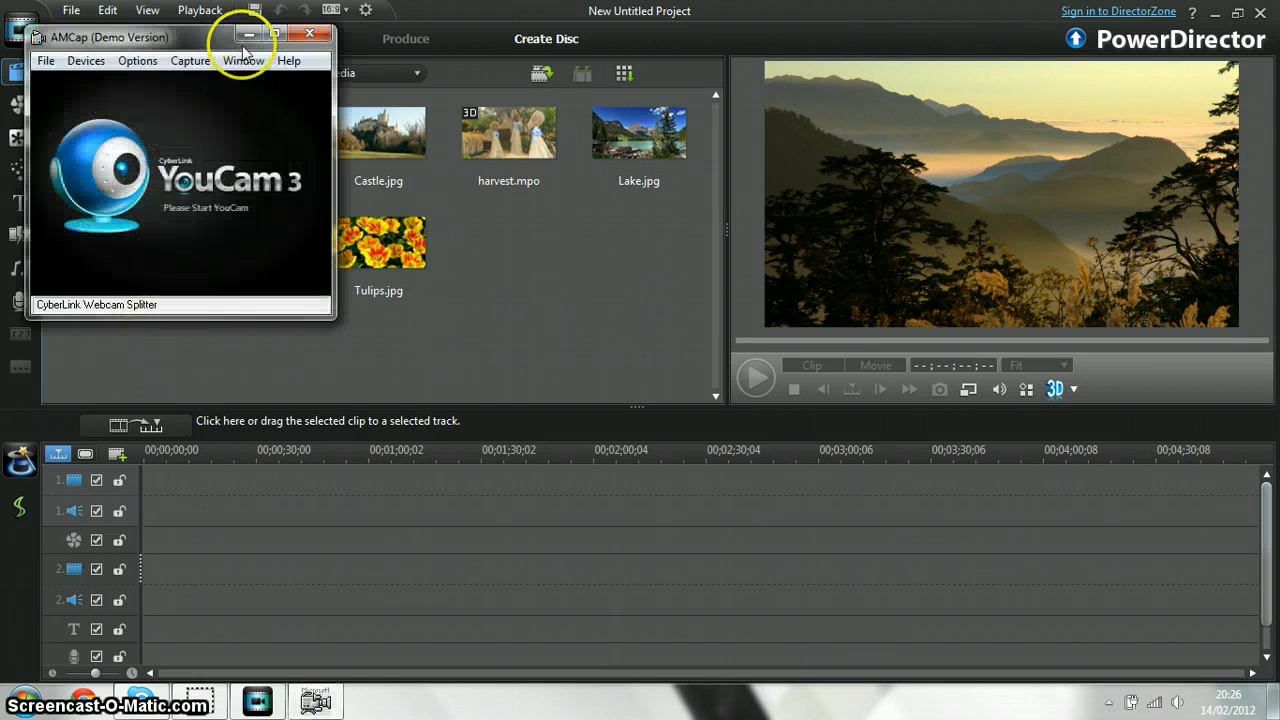
{"action": "left_click", "coordinate": [248, 31]}
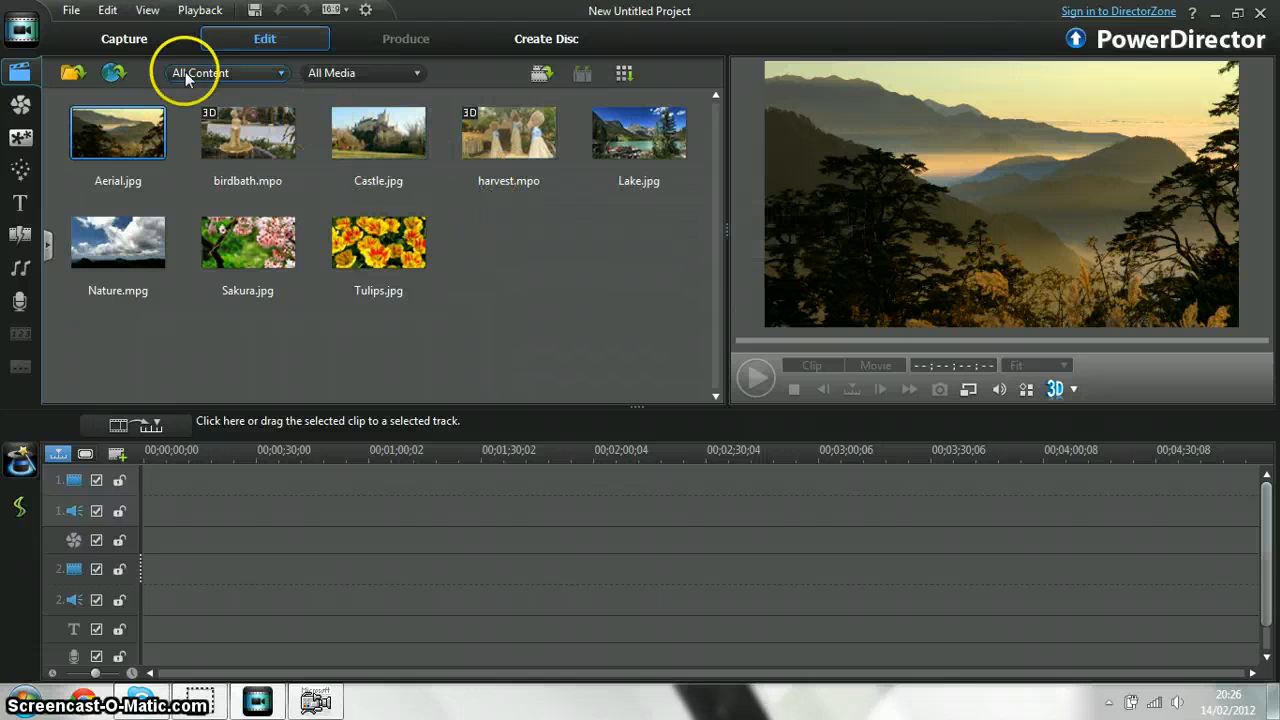
Switch PowerDirector to capture mode and mute the computer's sound
{"action": "left_click", "coordinate": [133, 43]}
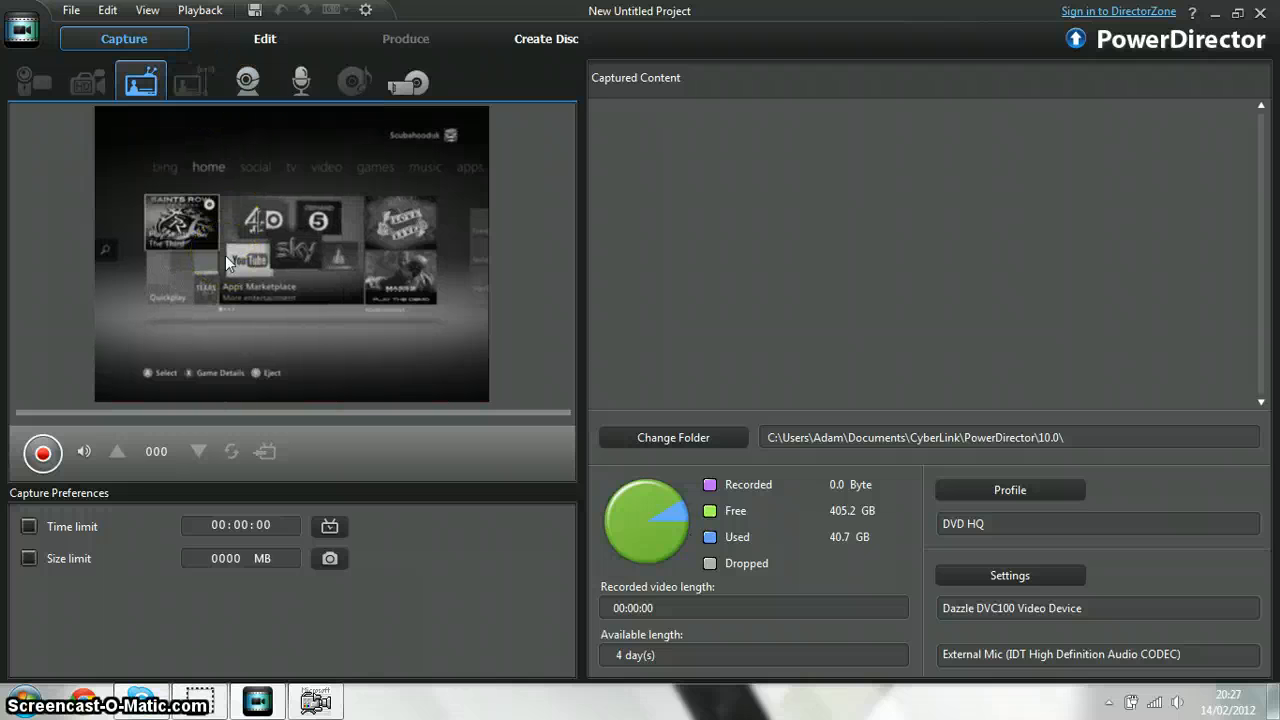
{"action": "key", "text": "XF86AudioMute"}
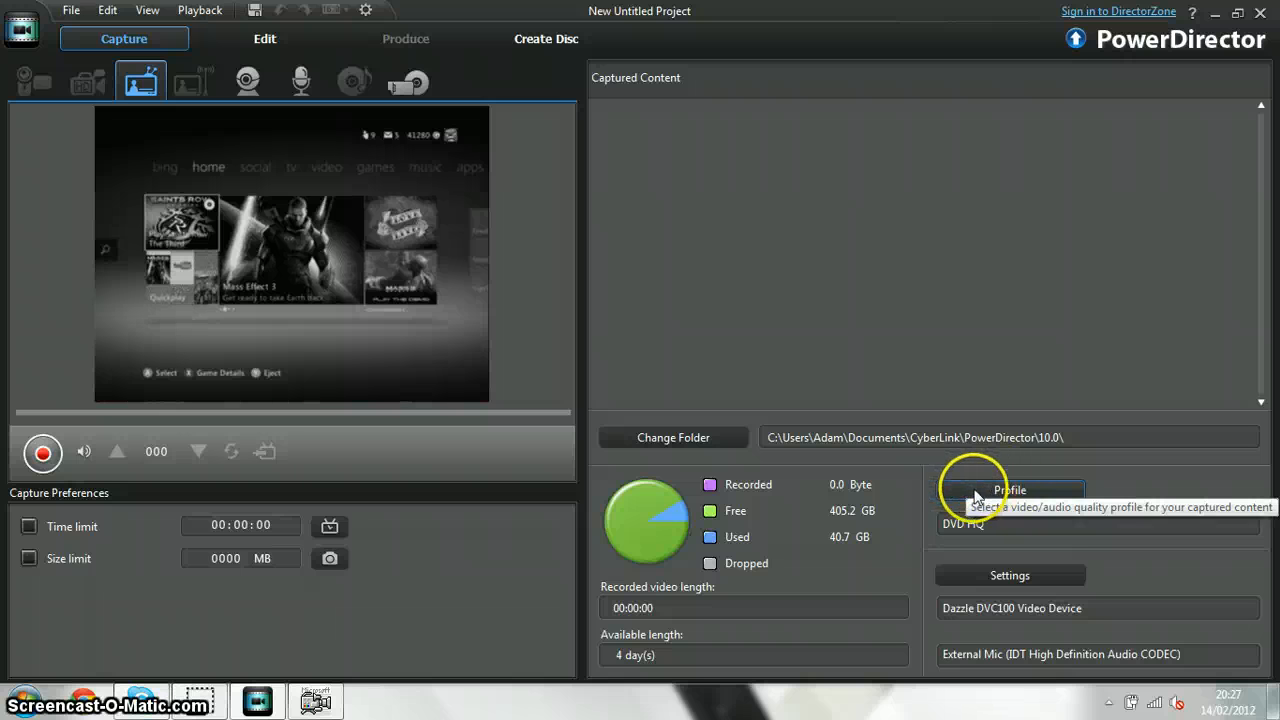
Set the capture folder to the XACTI (G:) drive and accept the MPEG-2 DVD HQ quality profile
{"action": "left_click", "coordinate": [697, 439]}
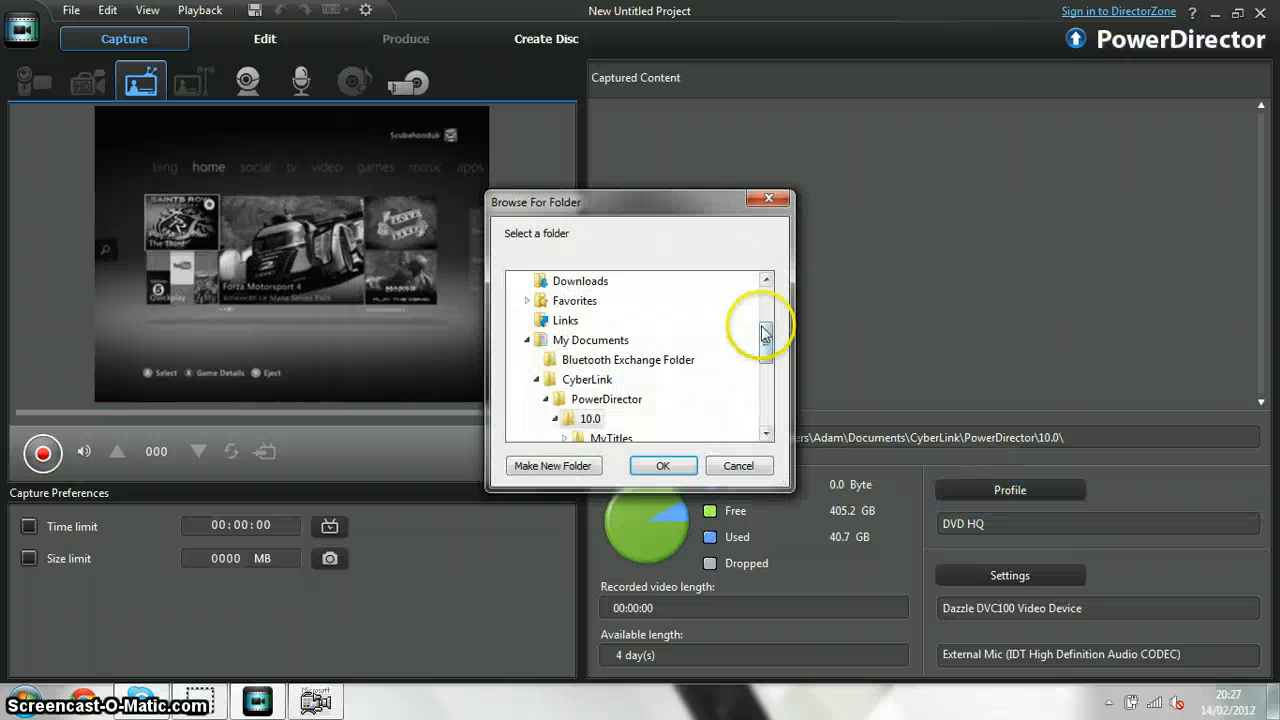
{"action": "left_click_drag", "start_coordinate": [766, 343], "coordinate": [773, 425]}
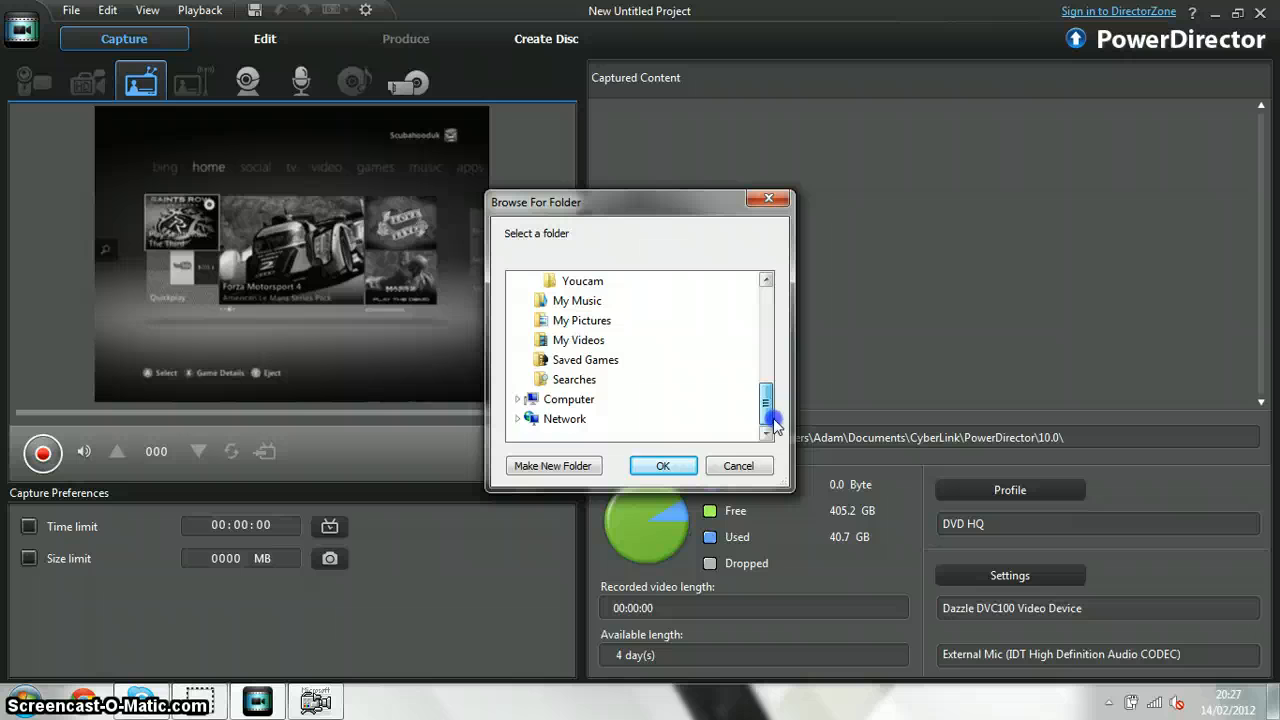
{"action": "left_click", "coordinate": [565, 400]}
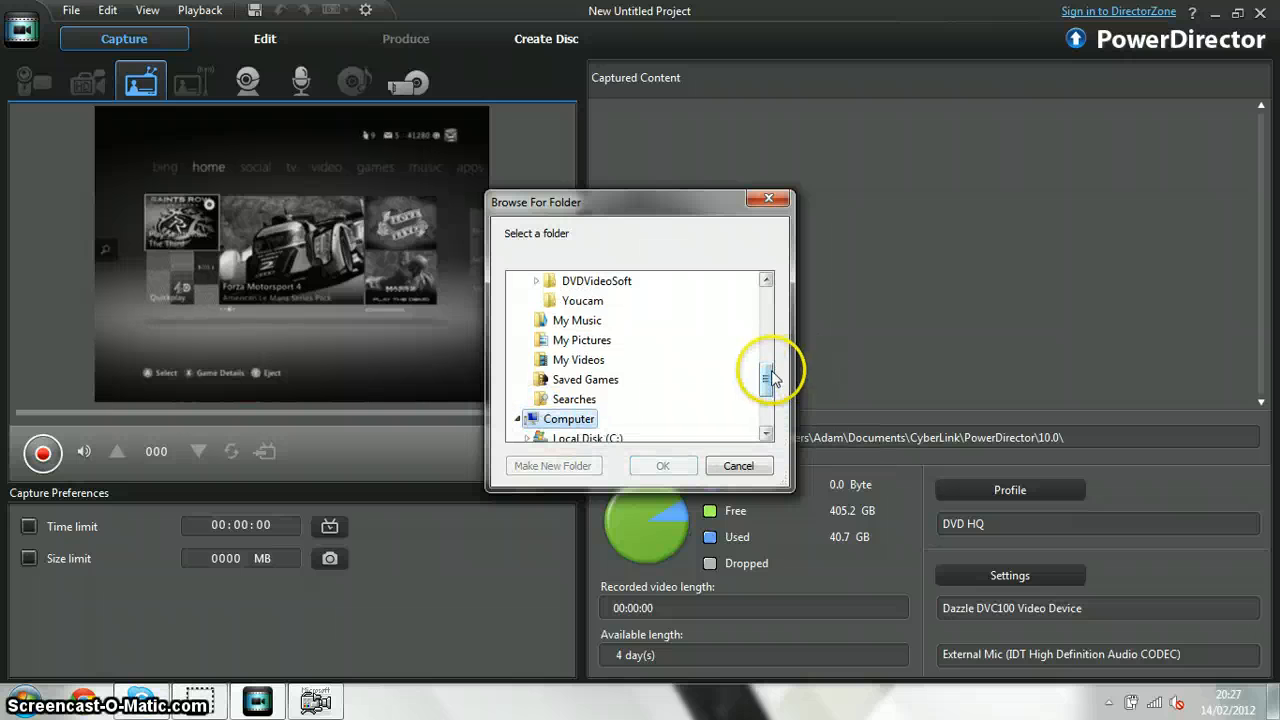
{"action": "left_click_drag", "start_coordinate": [766, 371], "coordinate": [764, 409]}
{"action": "left_click", "coordinate": [590, 383]}
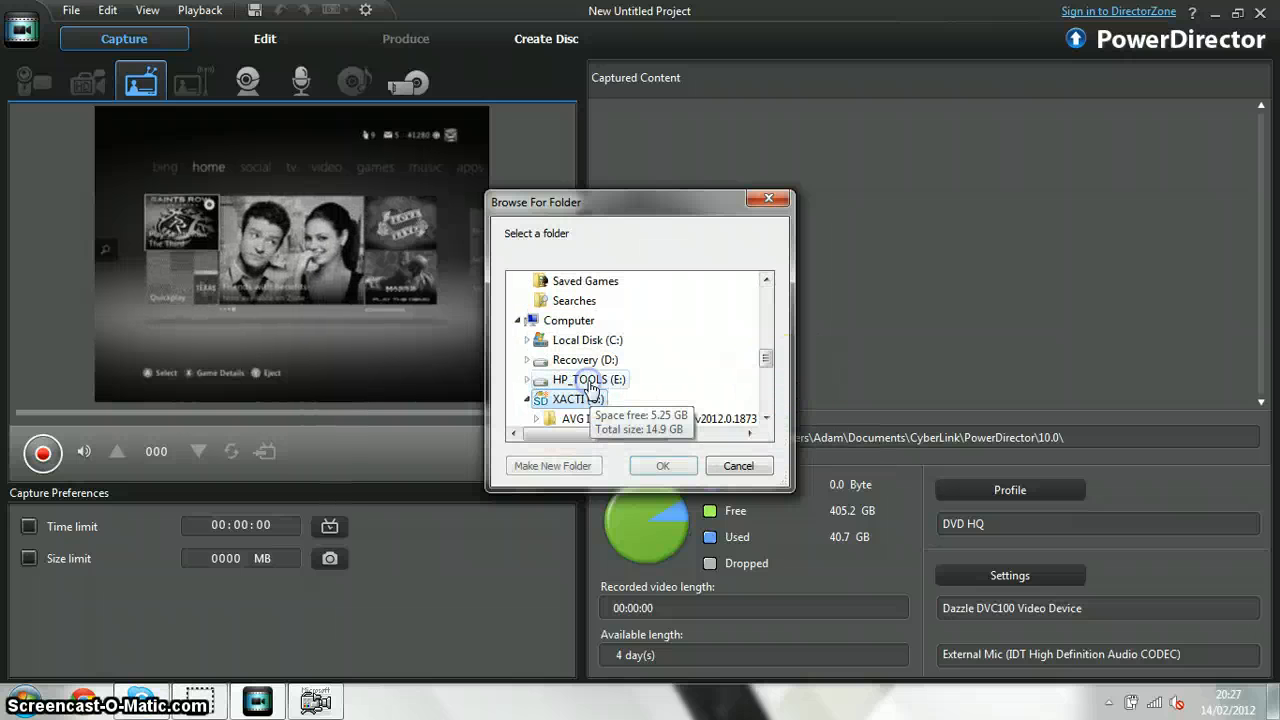
{"action": "left_click", "coordinate": [660, 465]}
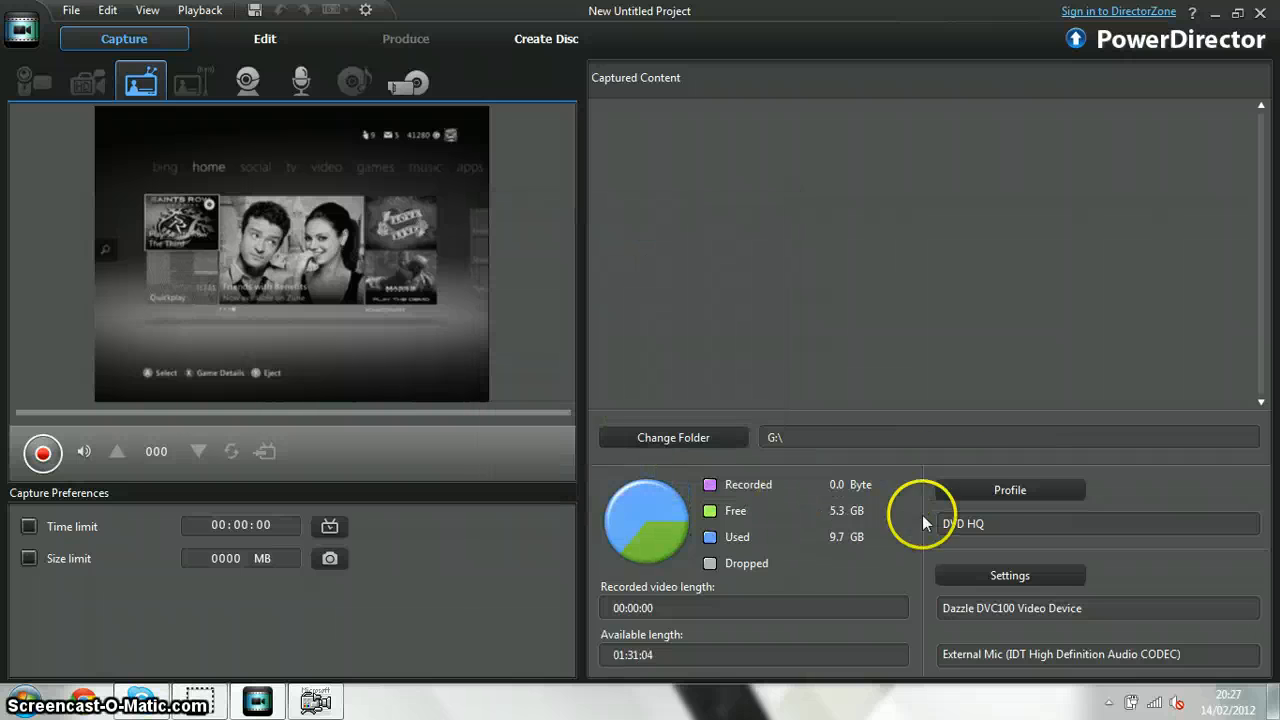
{"action": "left_click", "coordinate": [988, 489]}
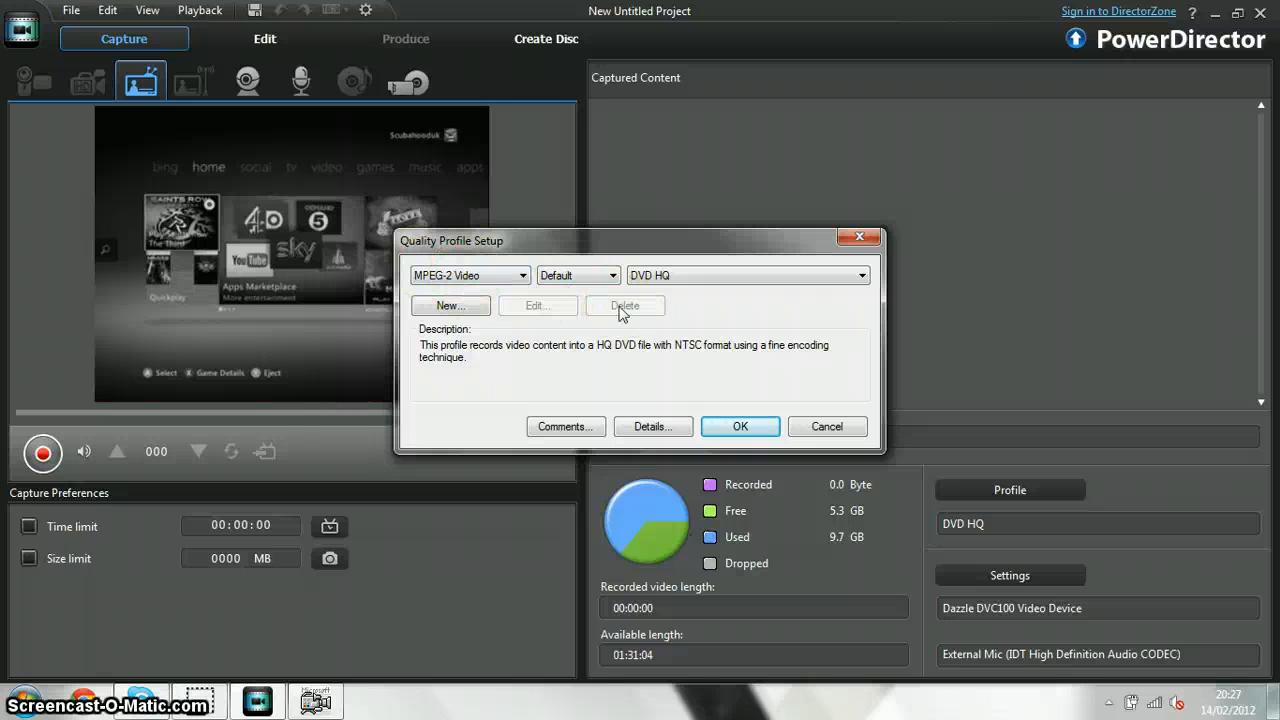
{"action": "left_click", "coordinate": [744, 413]}
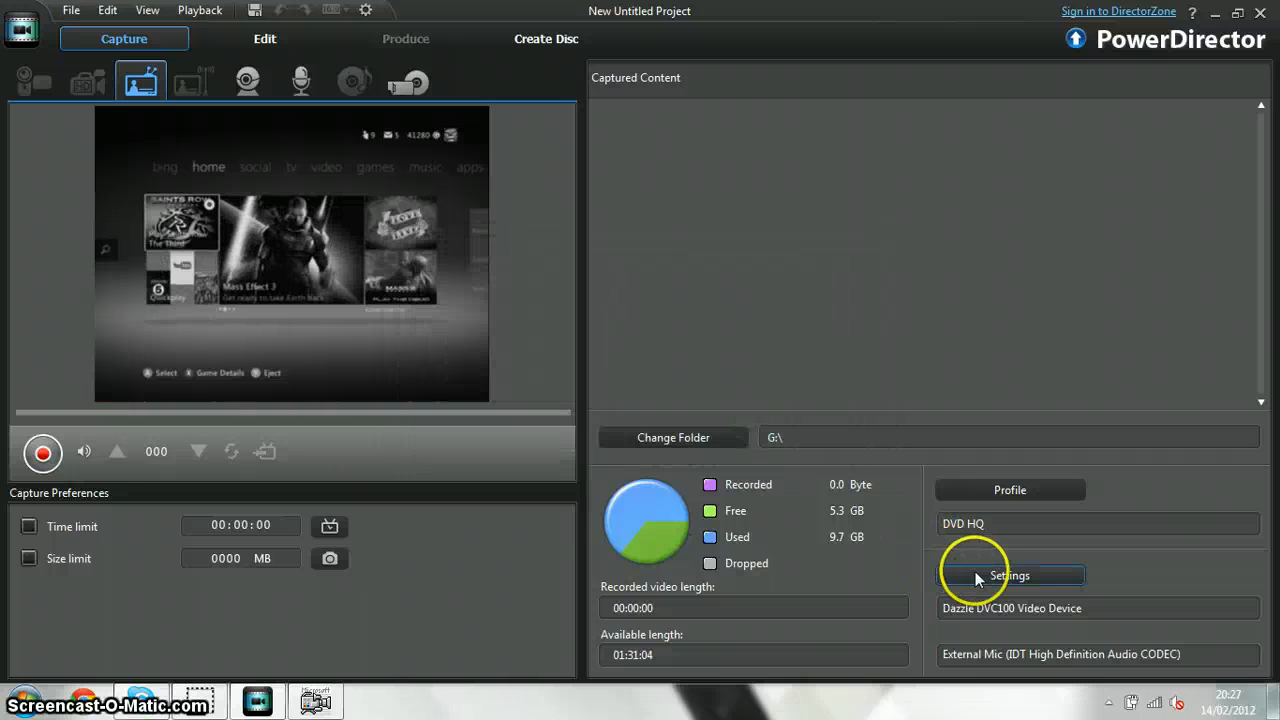
Use External Mic (IDT High Definition Audio CODEC) as the capture audio device and lower its input volume to the minimum
{"action": "left_click", "coordinate": [977, 577]}
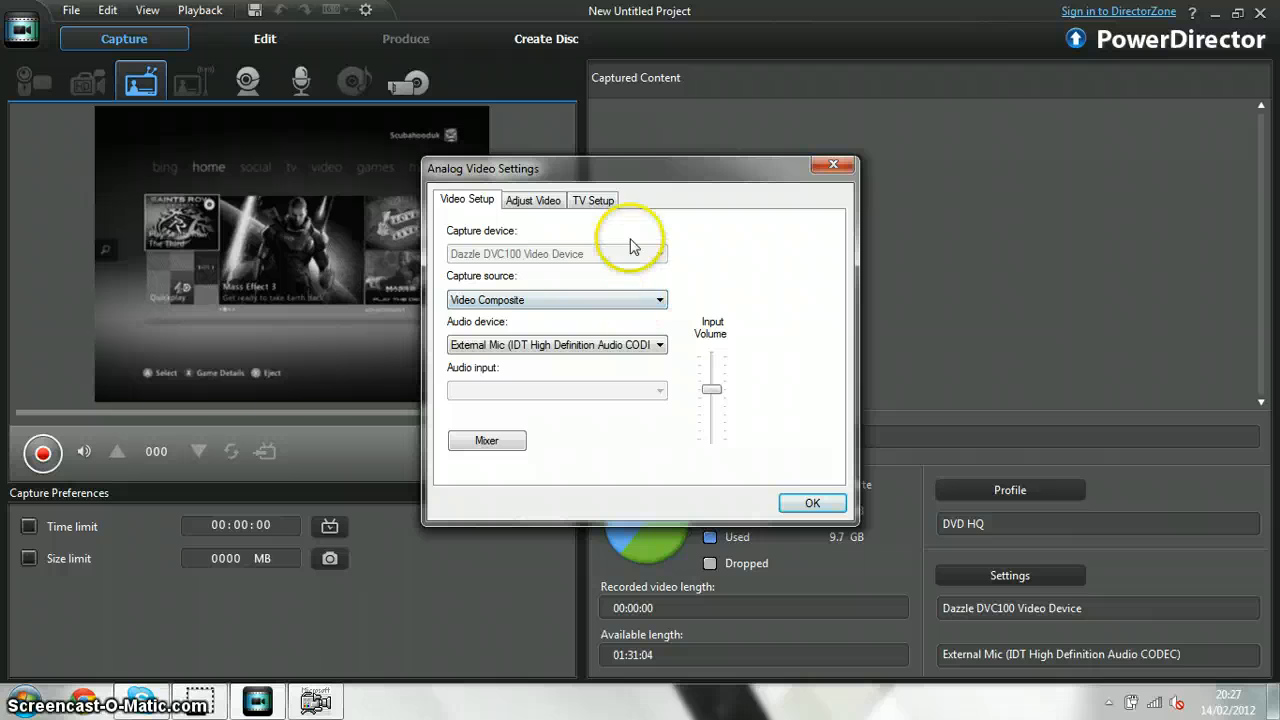
{"action": "left_click", "coordinate": [630, 345]}
{"action": "left_click", "coordinate": [630, 352]}
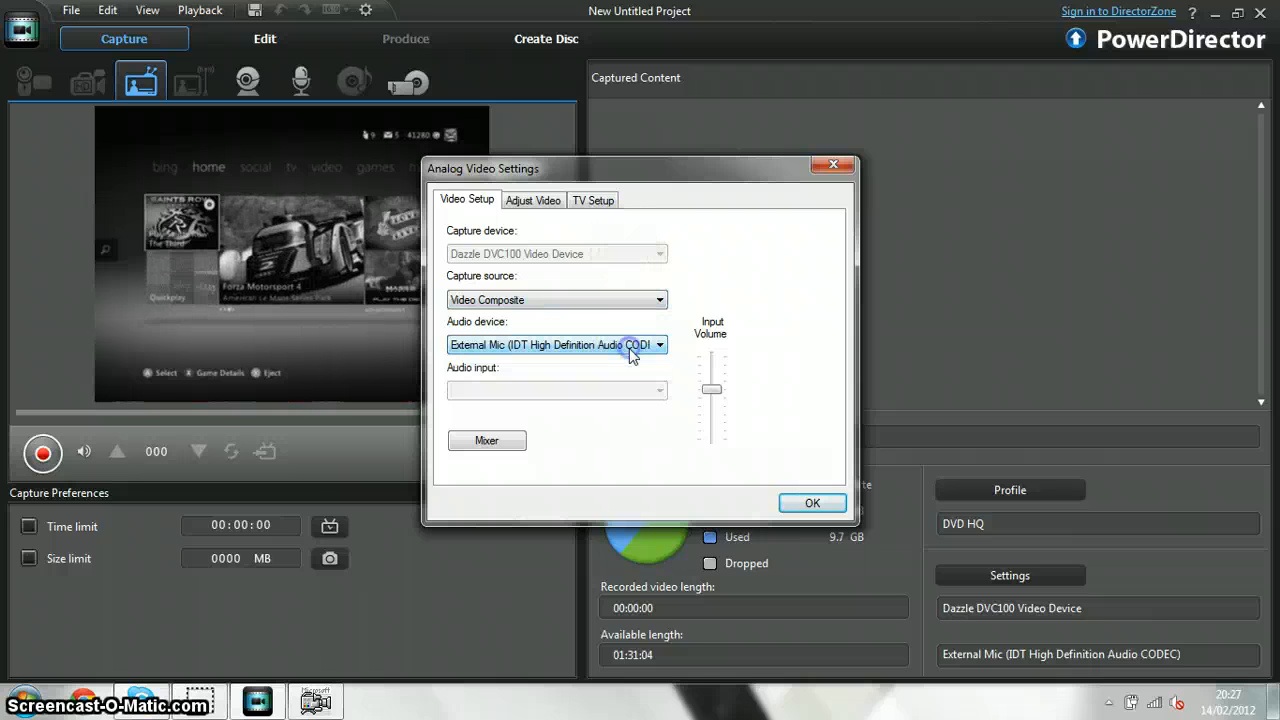
{"action": "left_click", "coordinate": [630, 348]}
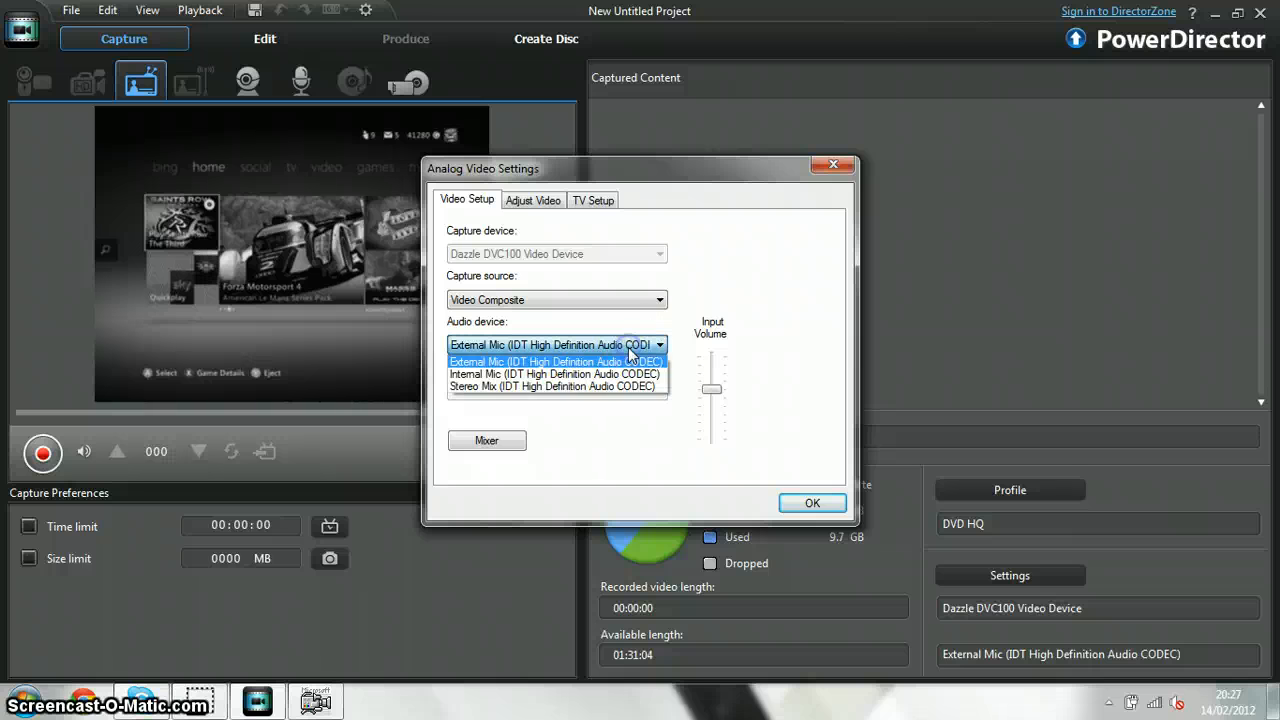
{"action": "left_click", "coordinate": [630, 350]}
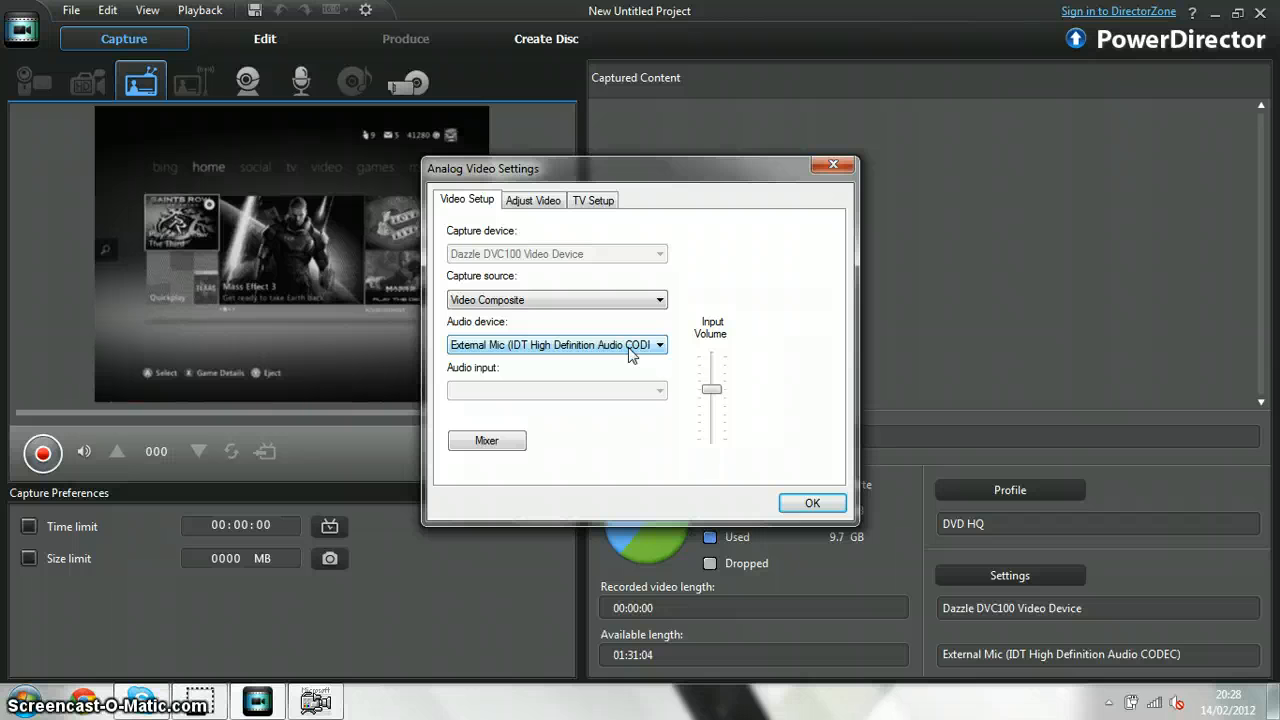
{"action": "left_click", "coordinate": [631, 345]}
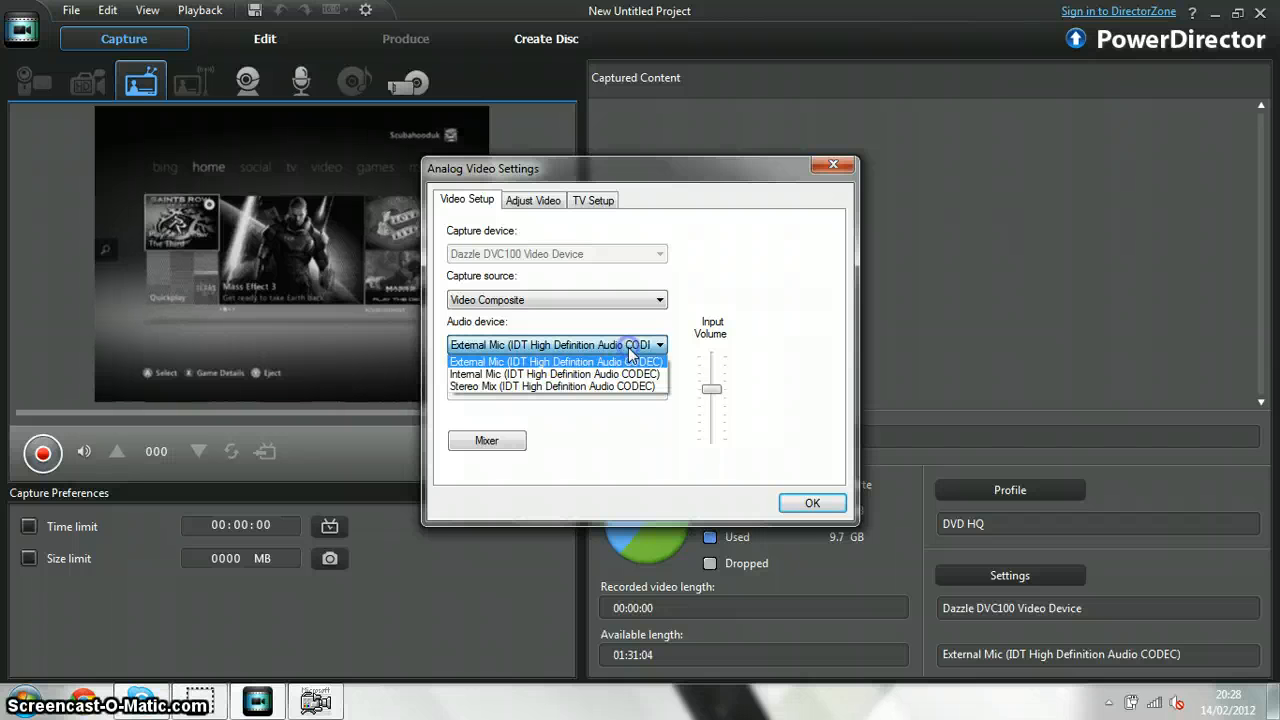
{"action": "left_click", "coordinate": [631, 361]}
{"action": "left_click", "coordinate": [711, 389]}
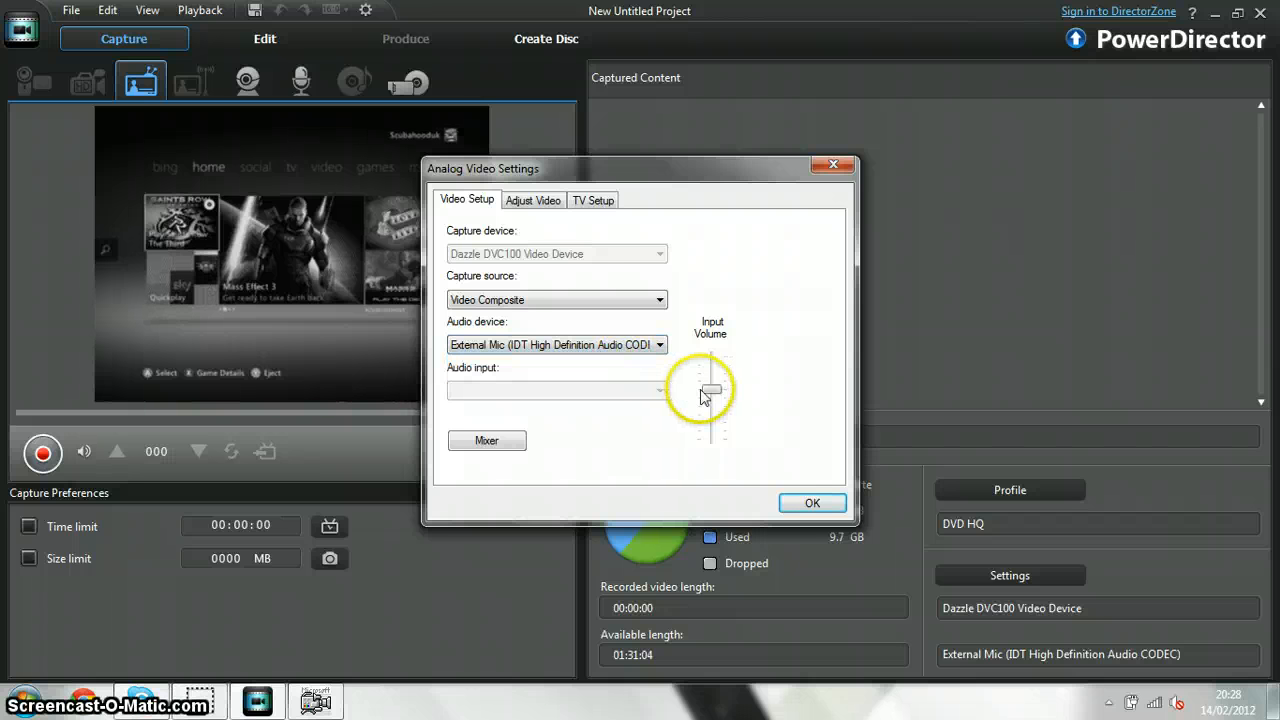
{"action": "left_click_drag", "start_coordinate": [711, 389], "coordinate": [716, 465]}
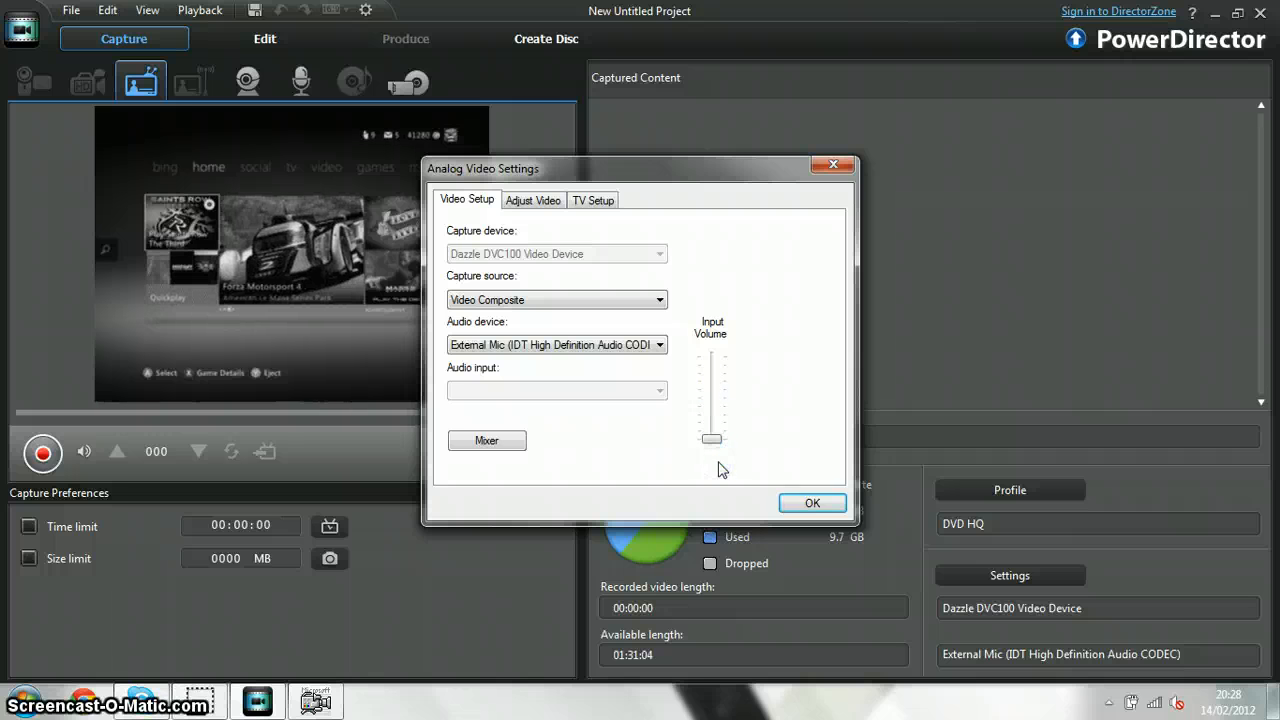
{"action": "left_click", "coordinate": [812, 503]}
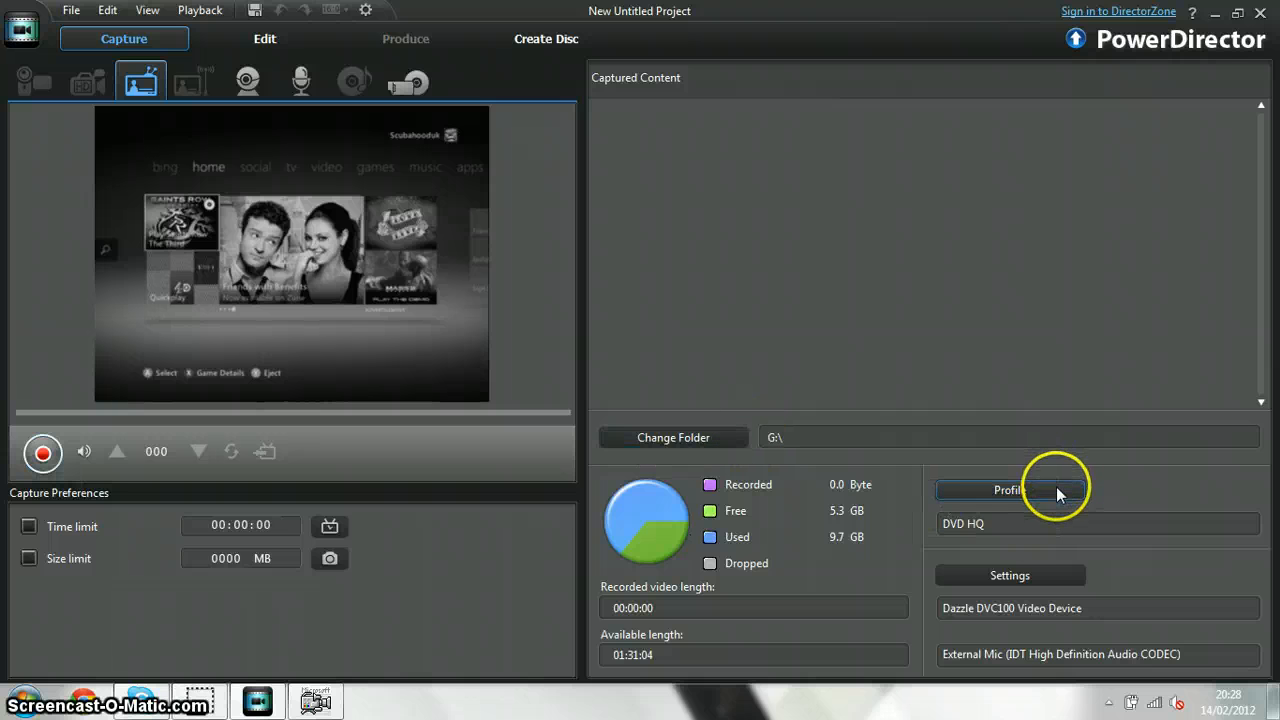
Check the non-tuner television signal format in the analog video settings, keeping NTSC_M
{"action": "left_click", "coordinate": [1036, 570]}
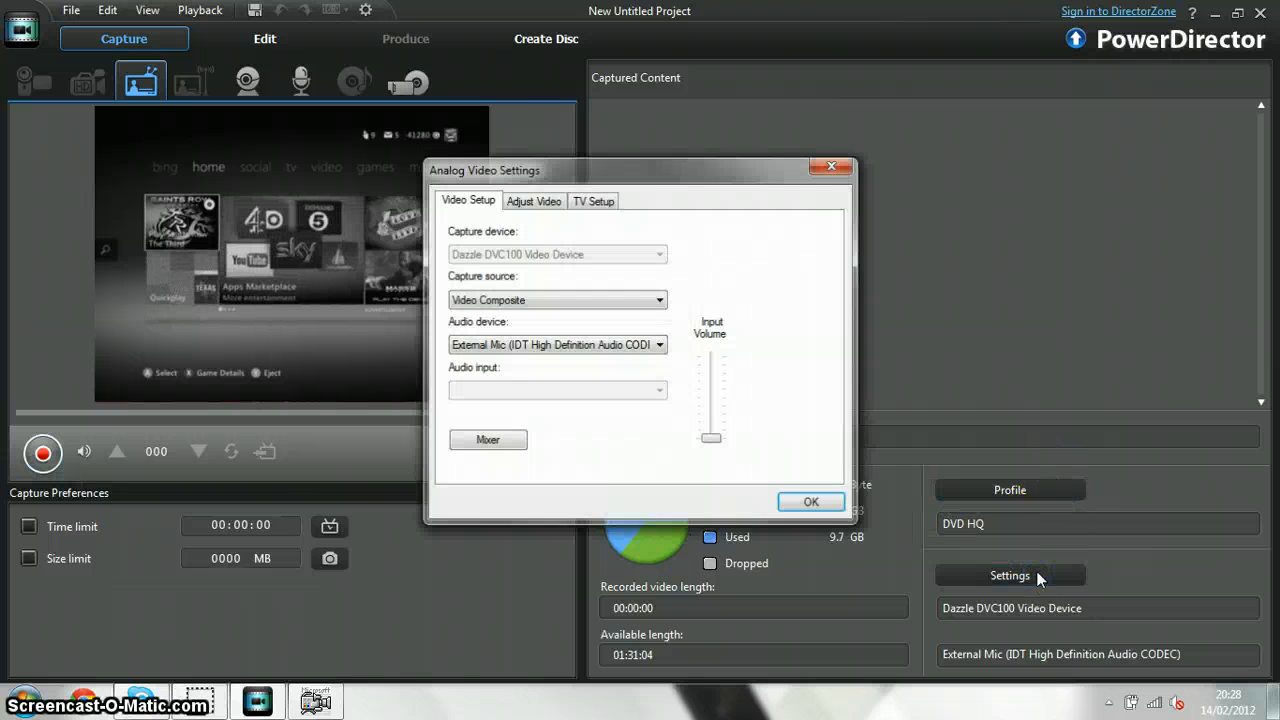
{"action": "left_click", "coordinate": [597, 200]}
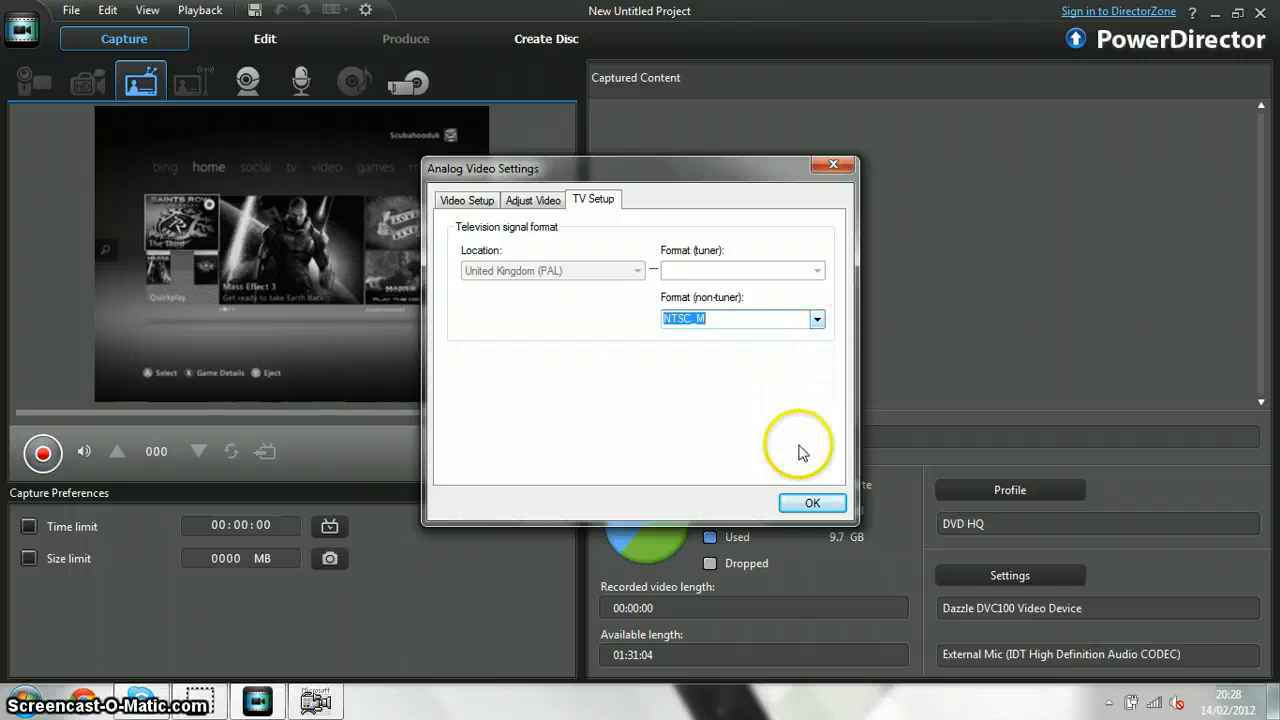
{"action": "left_click", "coordinate": [808, 503]}
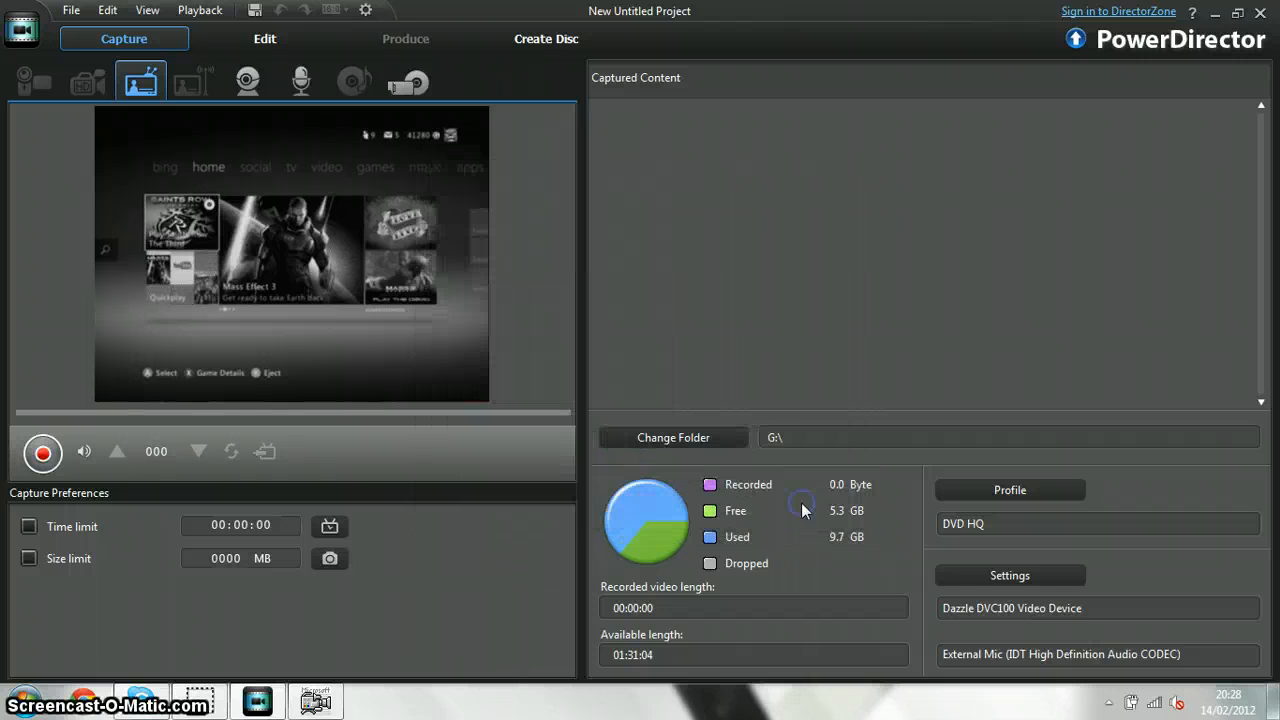
Start recording the video feed from the Dazzle DVC100 Video Device
{"action": "left_click", "coordinate": [44, 456]}
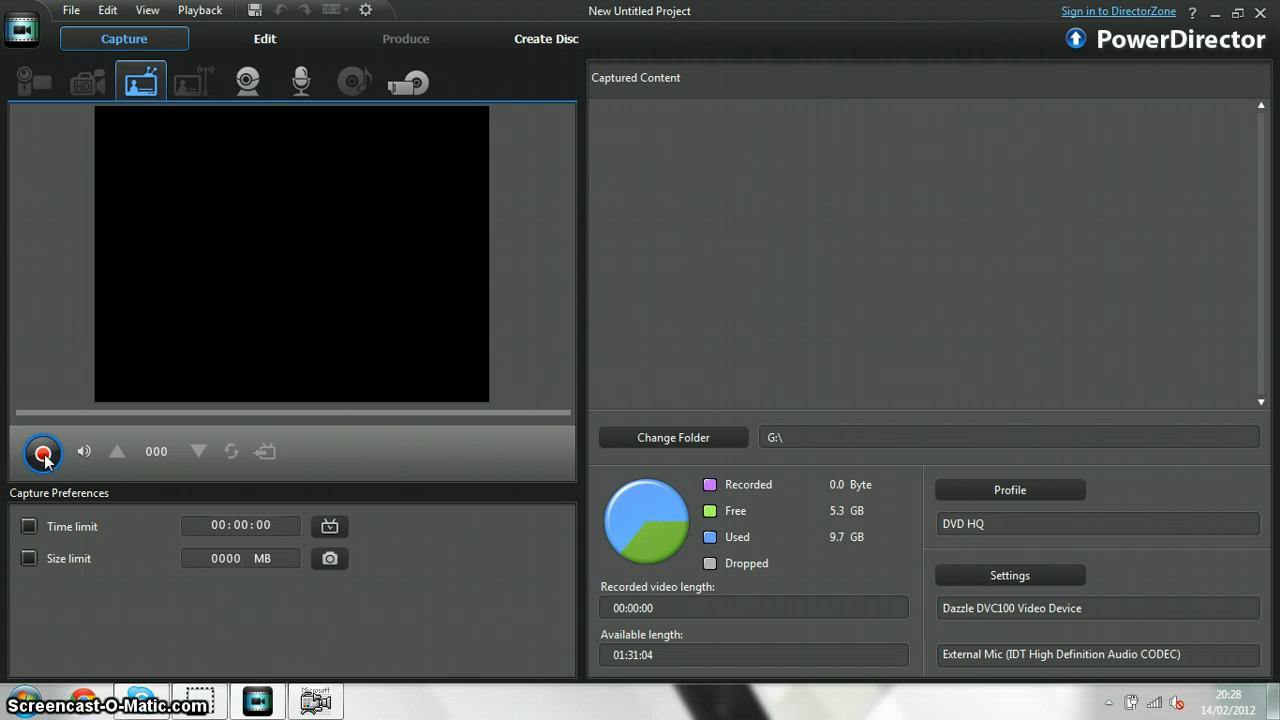
{"action": "left_click", "coordinate": [44, 456]}
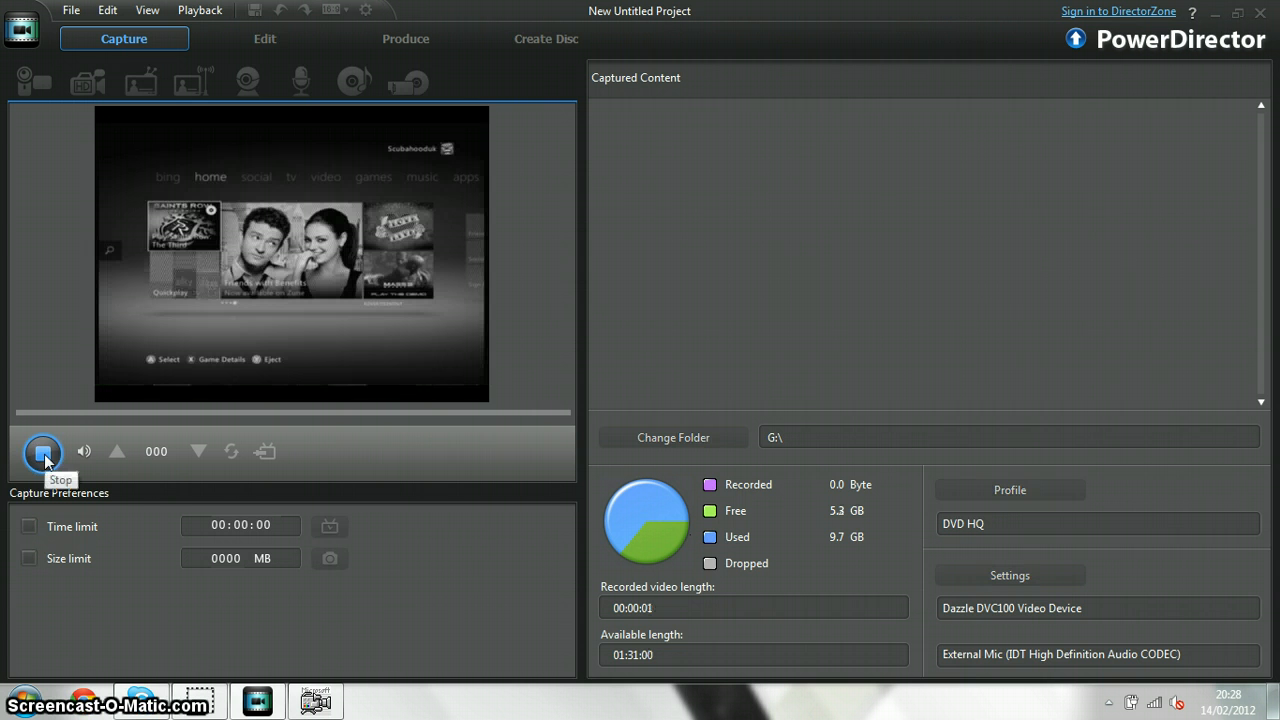
Switch to AMCap and select the Dazzle DVC100 Video Device as its video source
{"action": "left_click", "coordinate": [315, 700]}
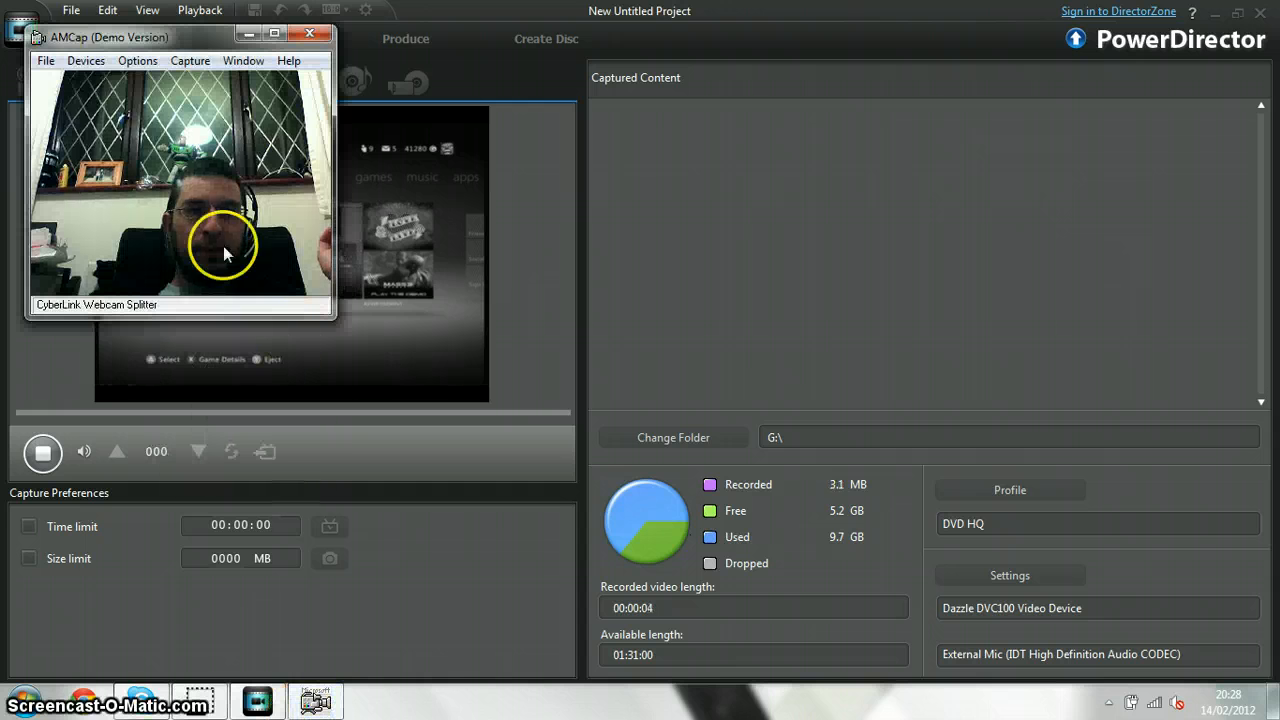
{"action": "left_click", "coordinate": [86, 60]}
{"action": "left_click", "coordinate": [110, 123]}
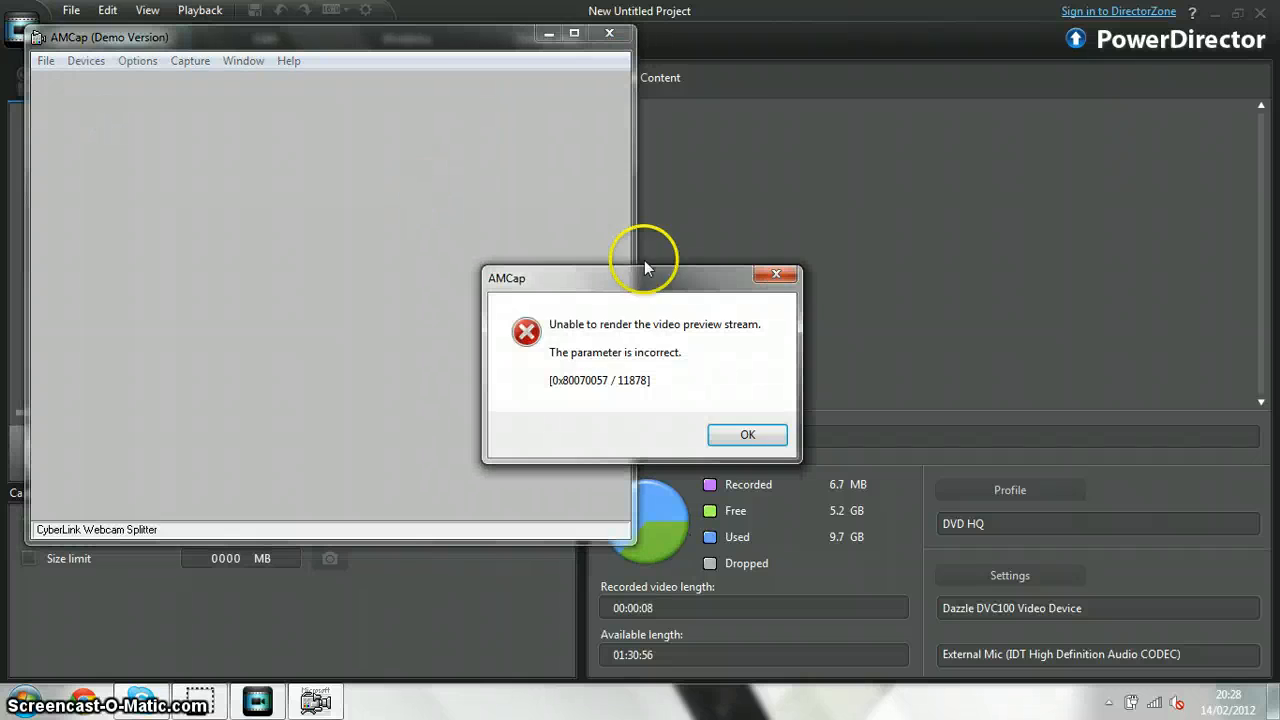
{"action": "left_click", "coordinate": [748, 434]}
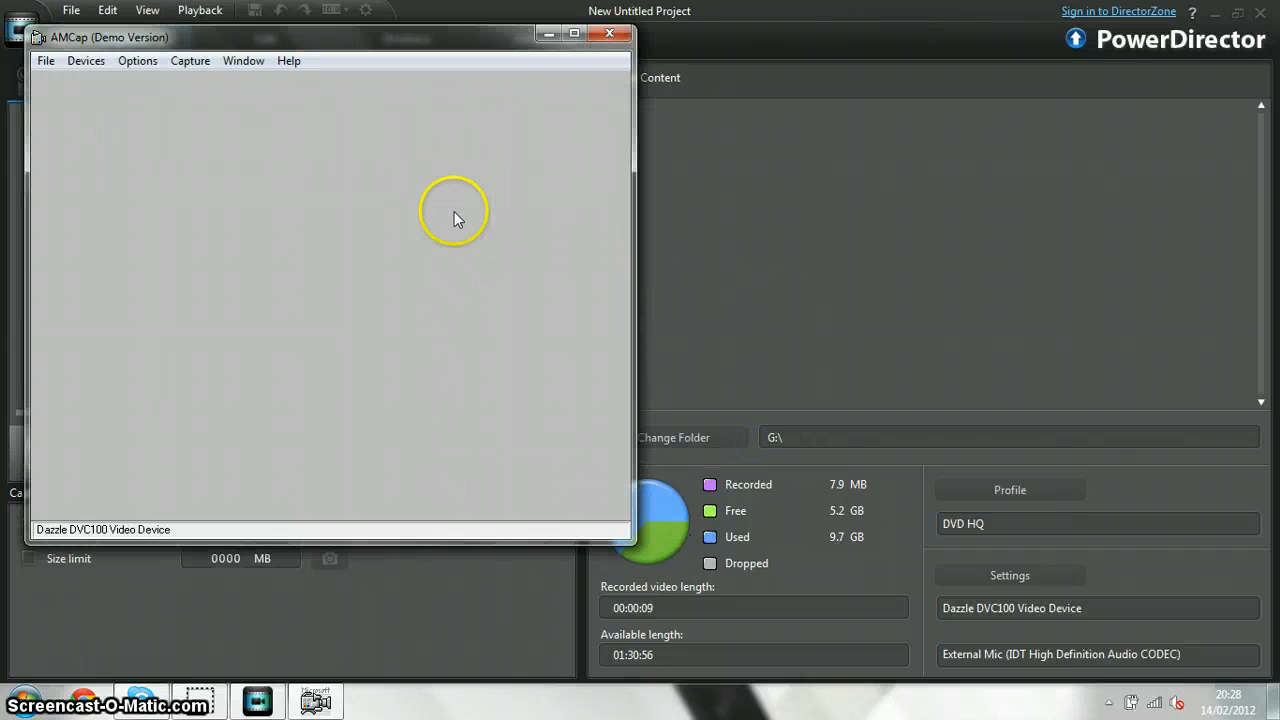
Set the Dazzle's video standard to SECAM_D in the video capture filter properties, apply it, and close AMCap
{"action": "left_click", "coordinate": [138, 61]}
{"action": "mouse_move", "coordinate": [82, 62]}
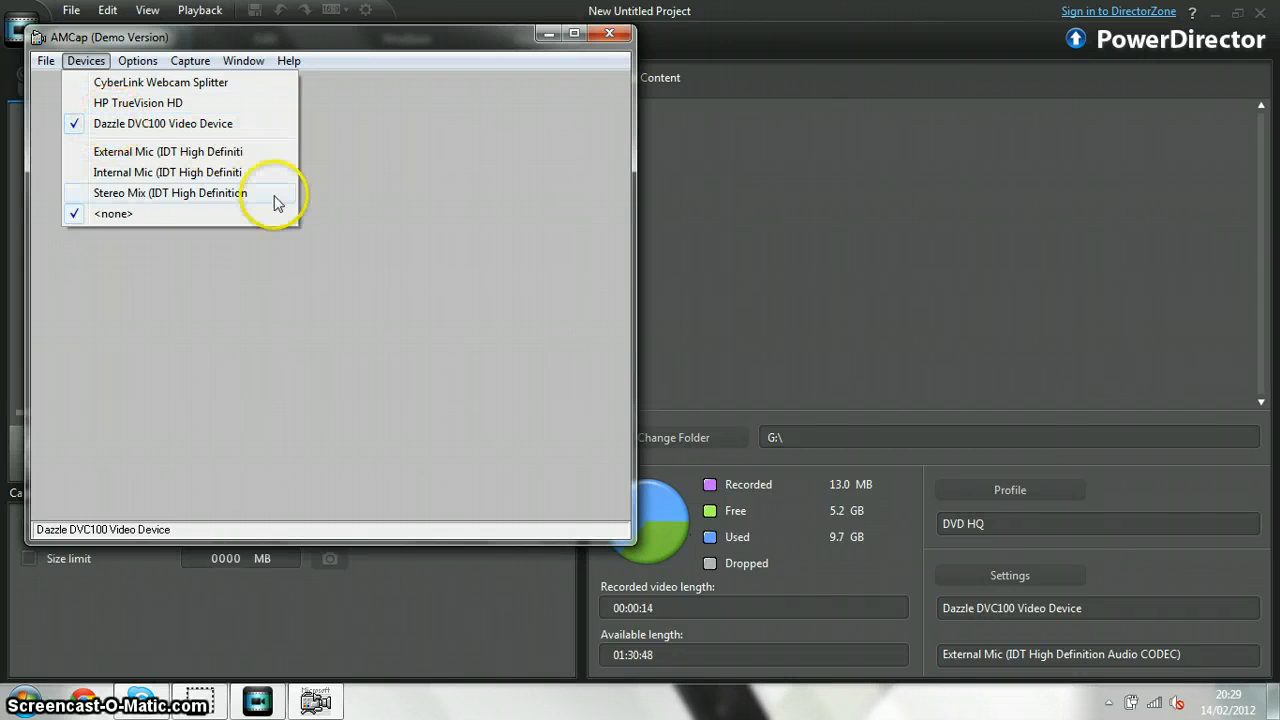
{"action": "mouse_move", "coordinate": [145, 65]}
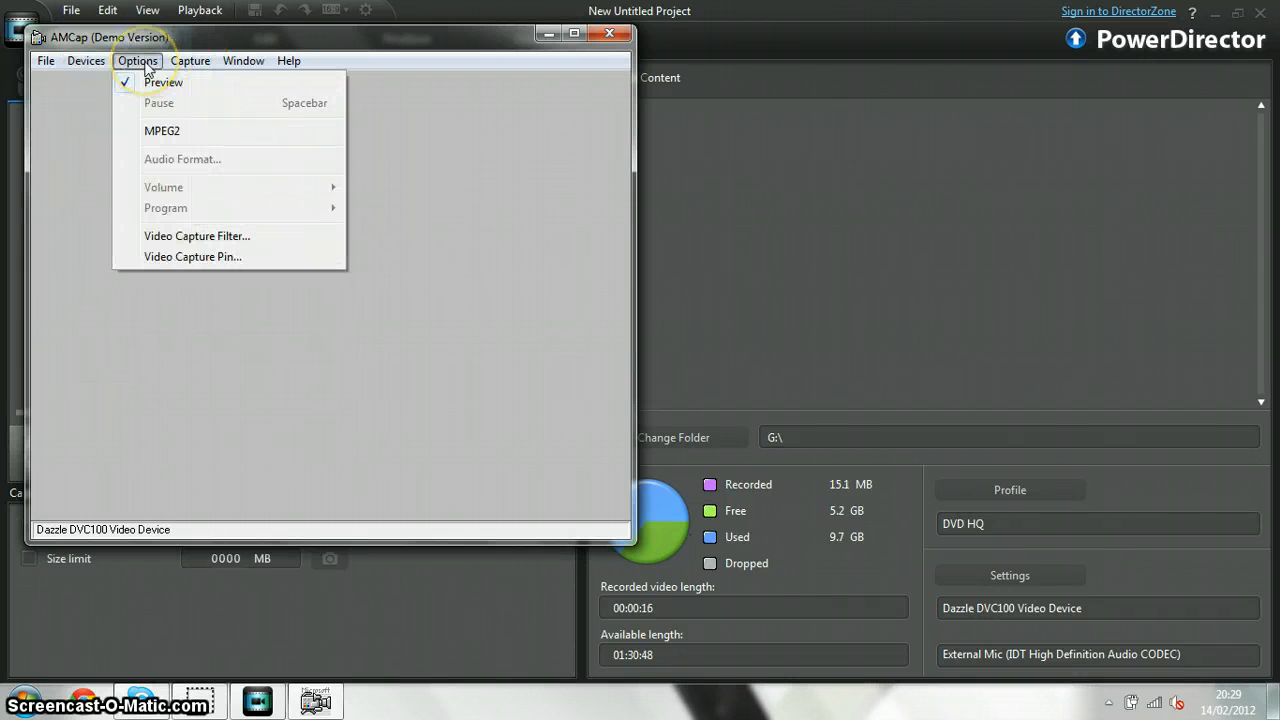
{"action": "left_click", "coordinate": [222, 238]}
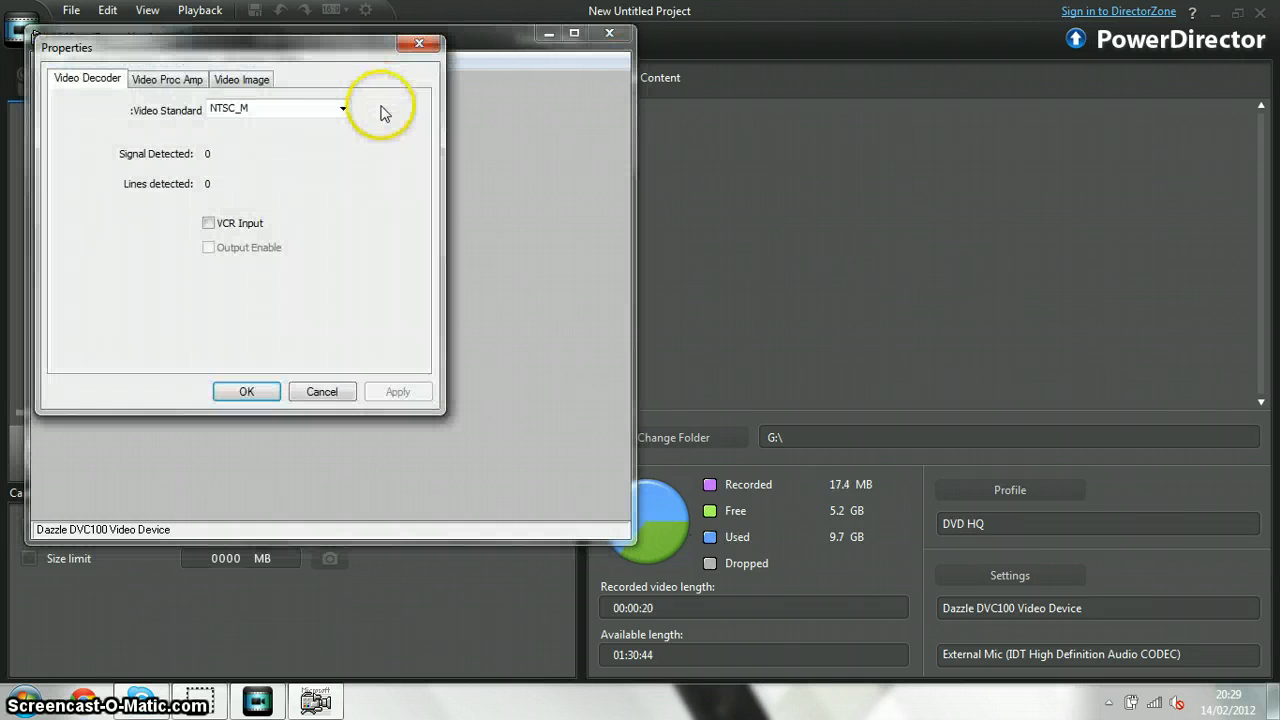
{"action": "left_click", "coordinate": [344, 110]}
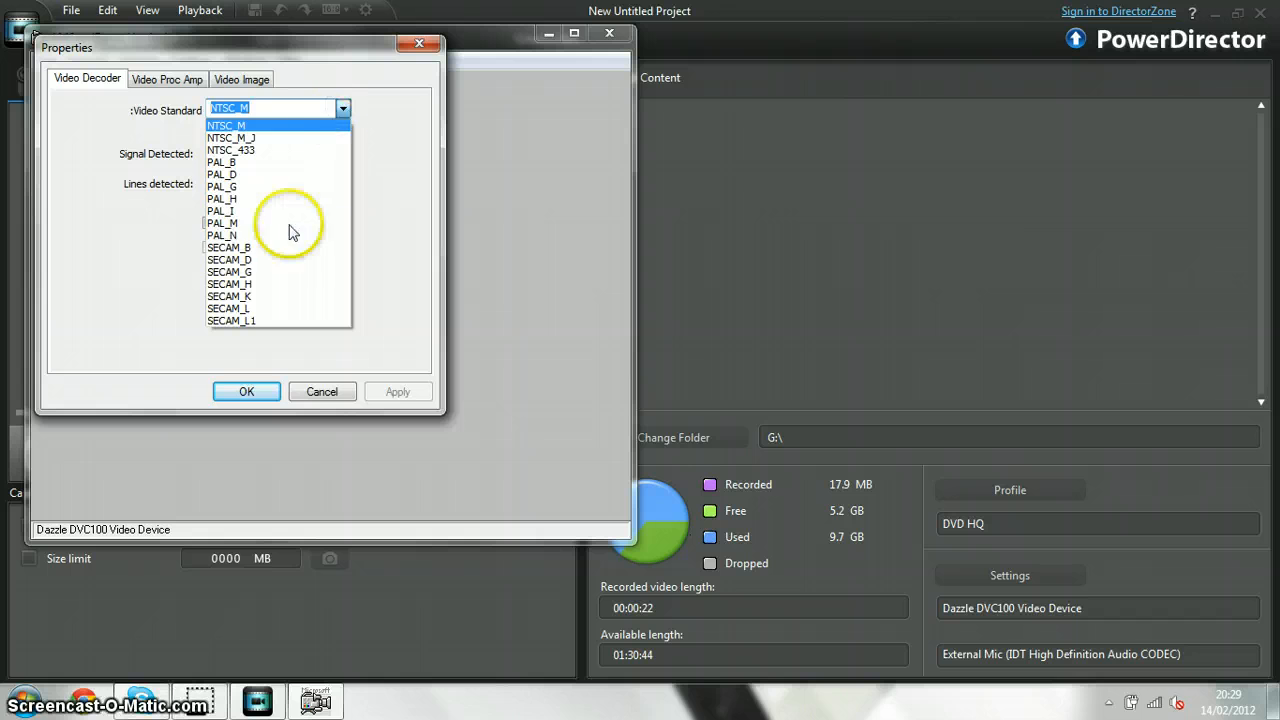
{"action": "left_click", "coordinate": [293, 259]}
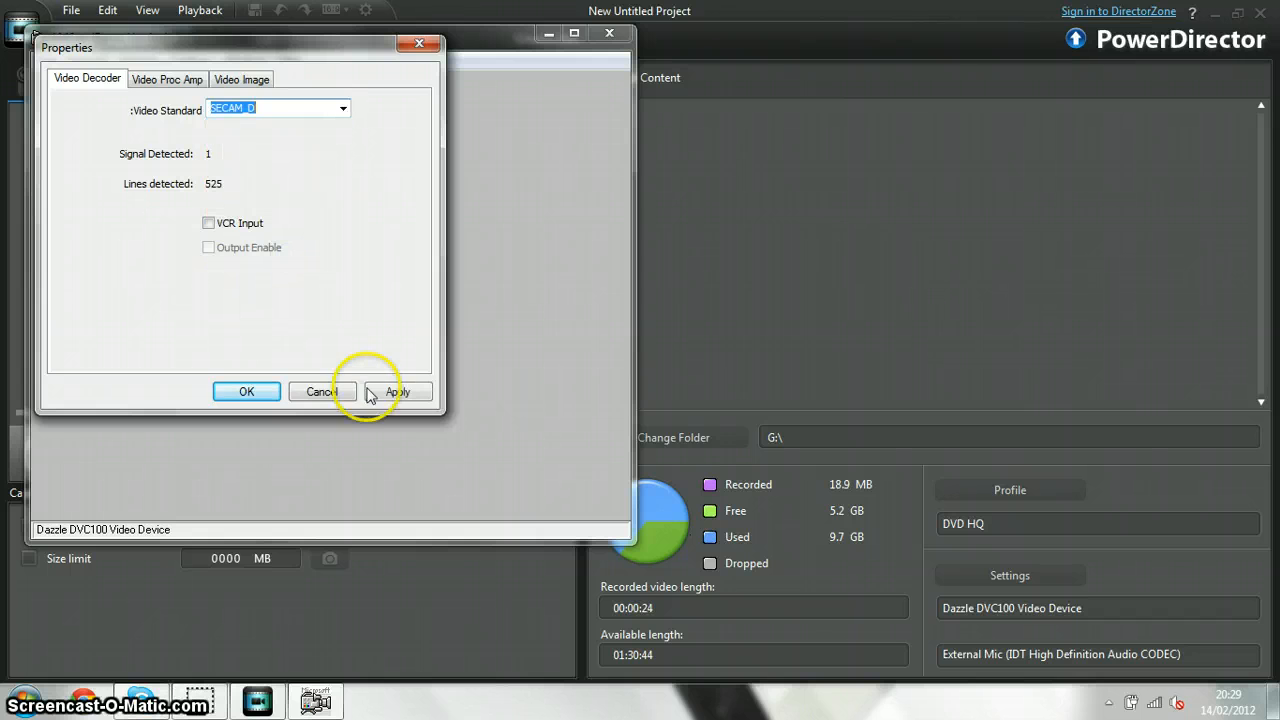
{"action": "left_click", "coordinate": [380, 393]}
{"action": "left_click", "coordinate": [266, 392]}
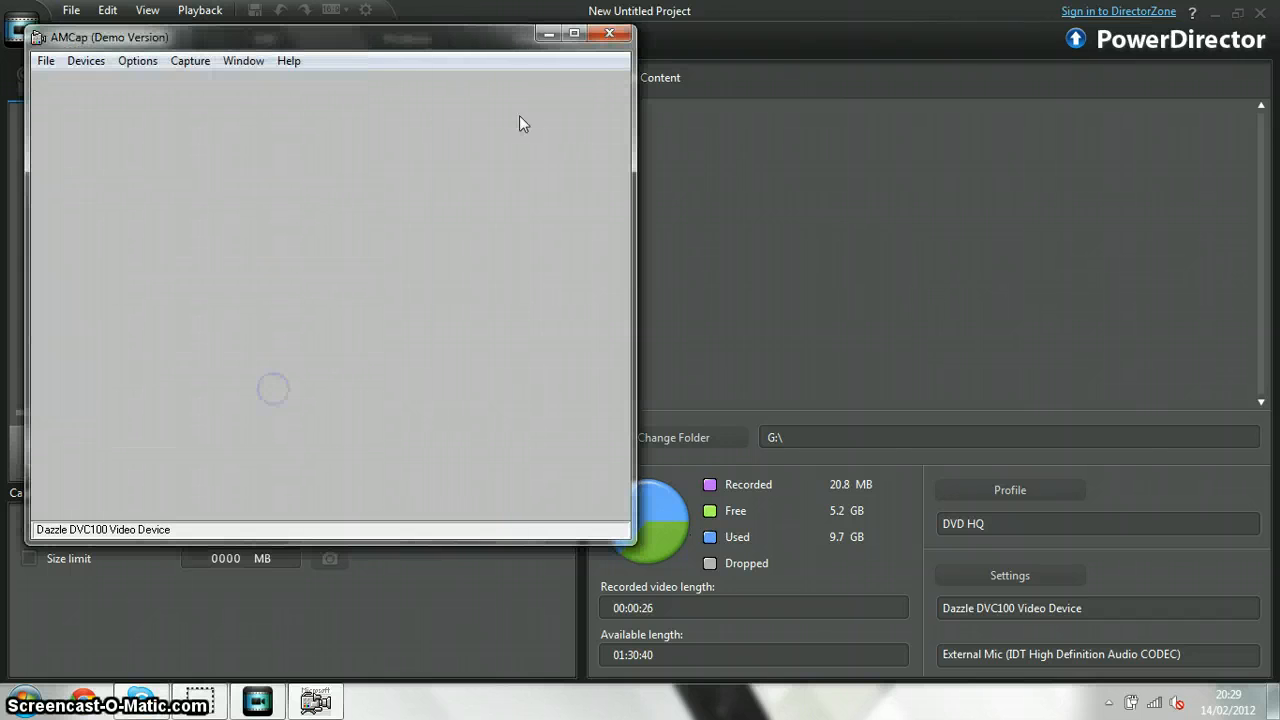
{"action": "left_click", "coordinate": [609, 37]}
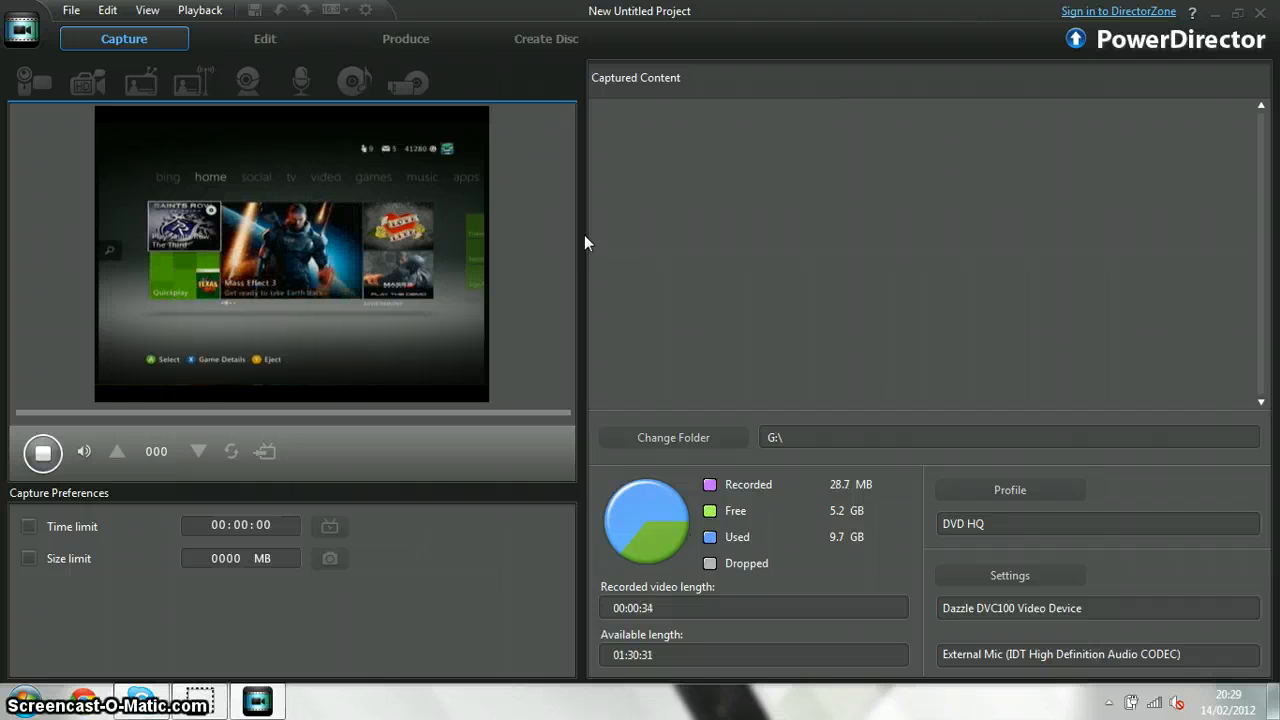
Stop the recording and save the captured file on G: as Capture.mpg
{"action": "left_click", "coordinate": [43, 452]}
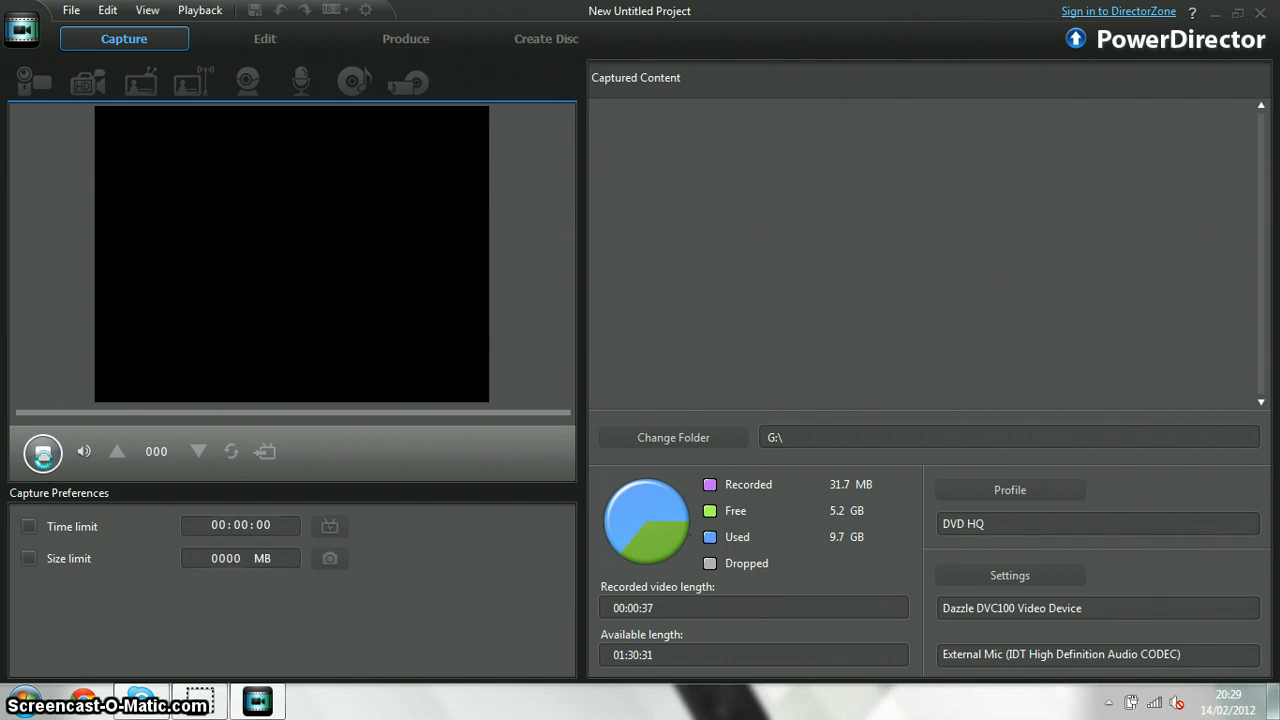
{"action": "left_click", "coordinate": [43, 452]}
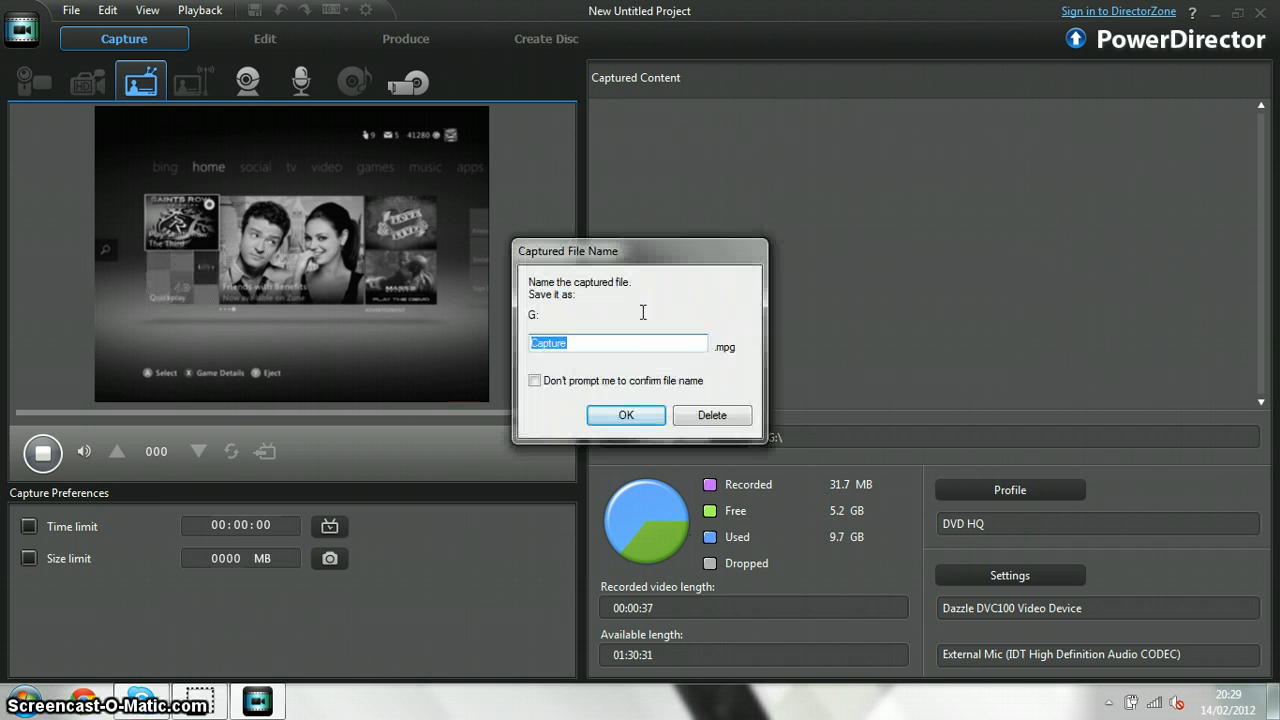
{"action": "left_click", "coordinate": [624, 411]}
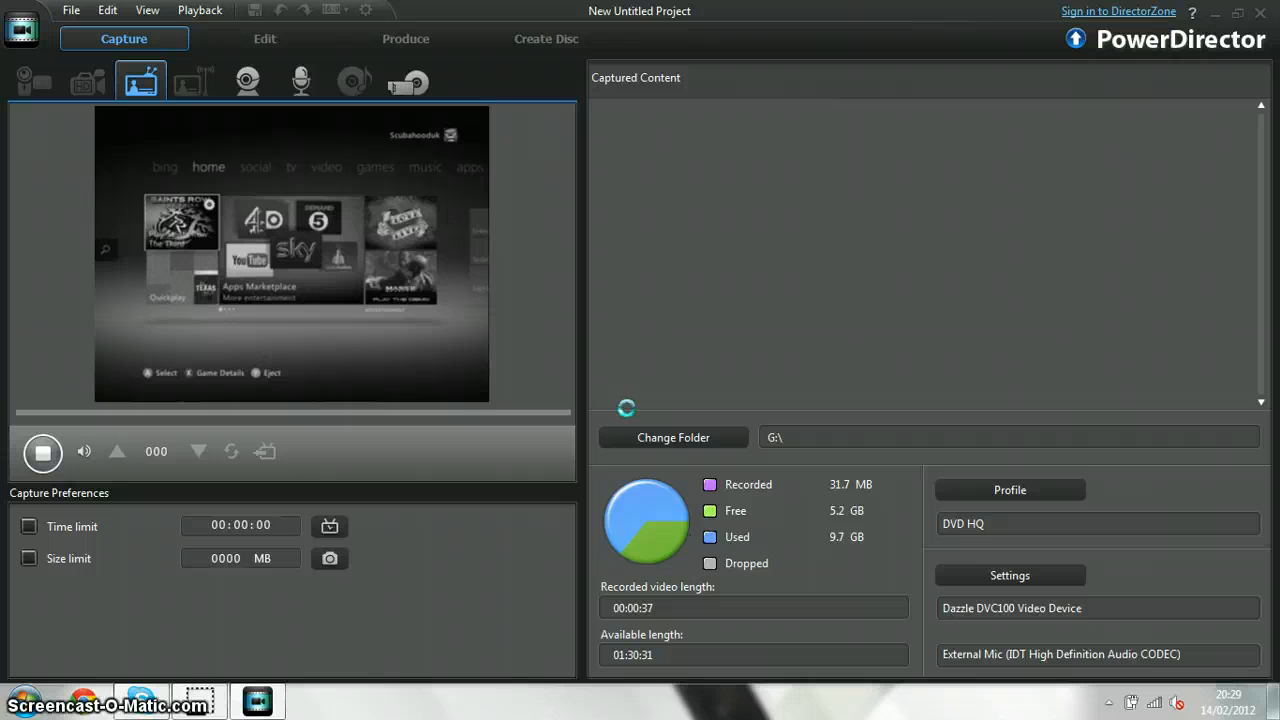
{"action": "left_click", "coordinate": [284, 295]}
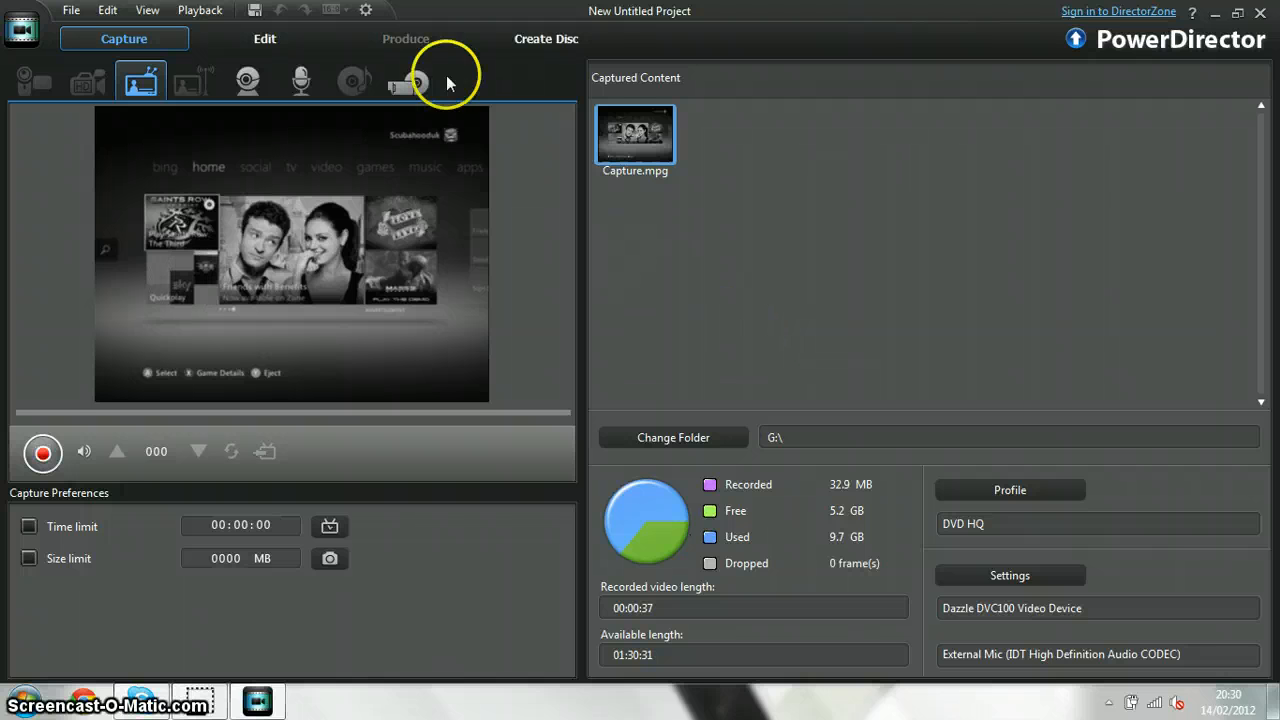
Cut the first 26 seconds of the Capture.mpg clip out of the editing timeline
{"action": "left_click", "coordinate": [278, 47]}
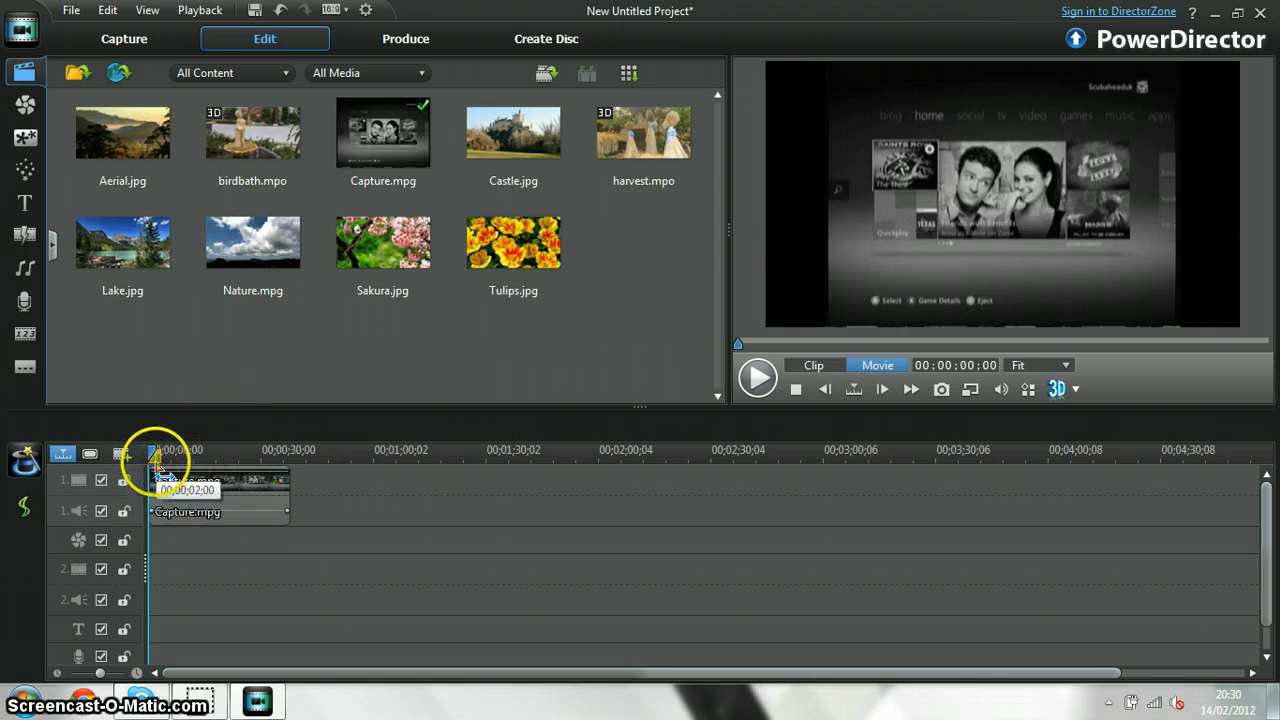
{"action": "left_click_drag", "start_coordinate": [156, 463], "coordinate": [255, 477]}
{"action": "left_click", "coordinate": [254, 475]}
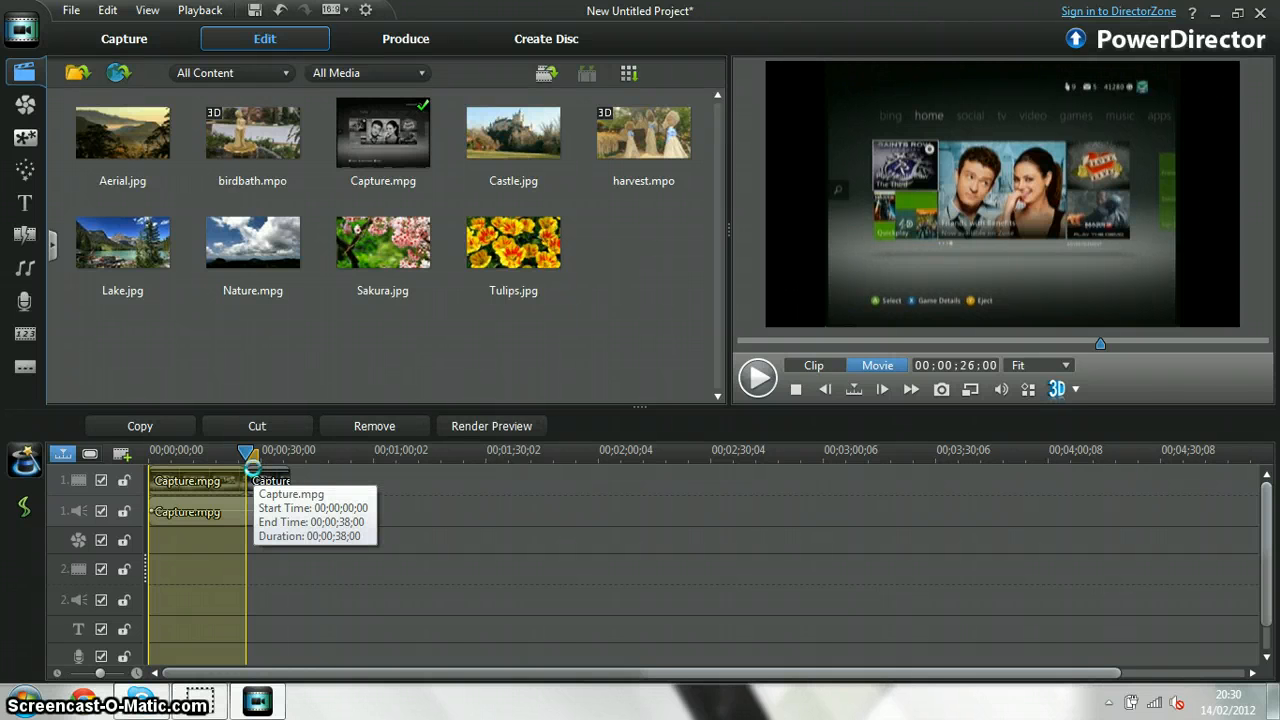
{"action": "key", "text": "Delete"}
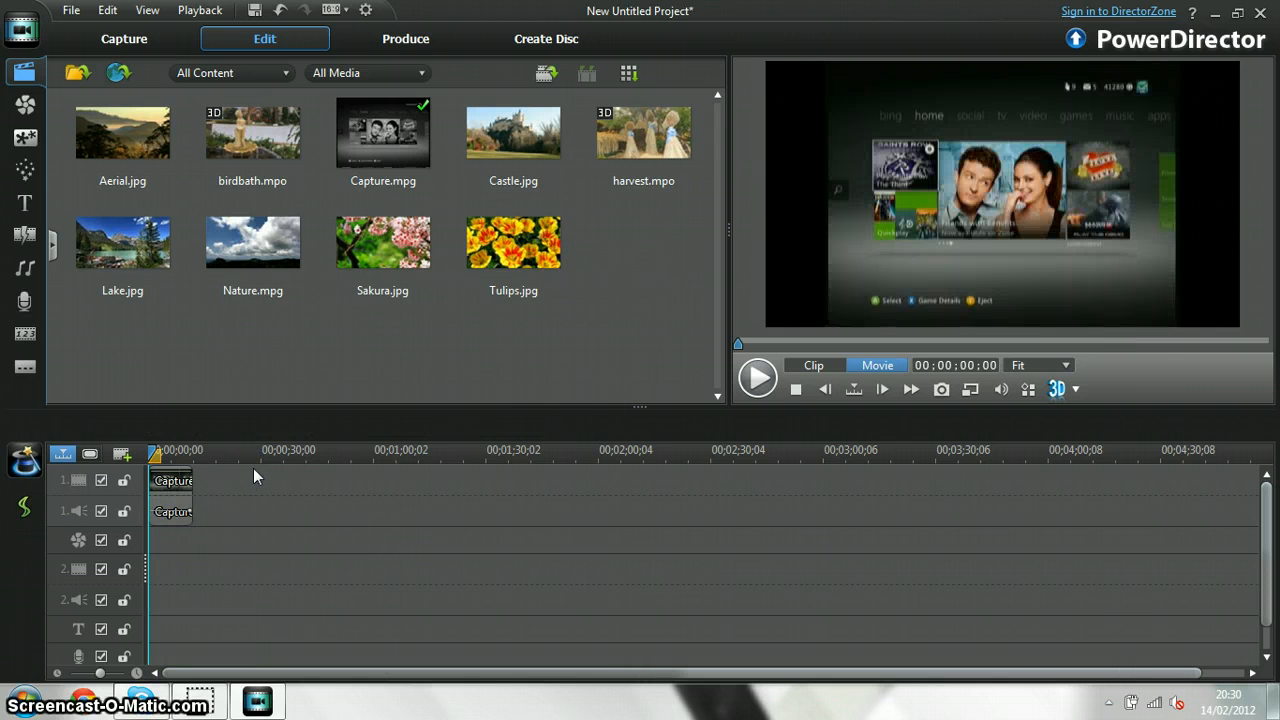
Set the timeline clip's aspect ratio to 4:3 with the option to stretch it to 16:9
{"action": "right_click", "coordinate": [172, 510]}
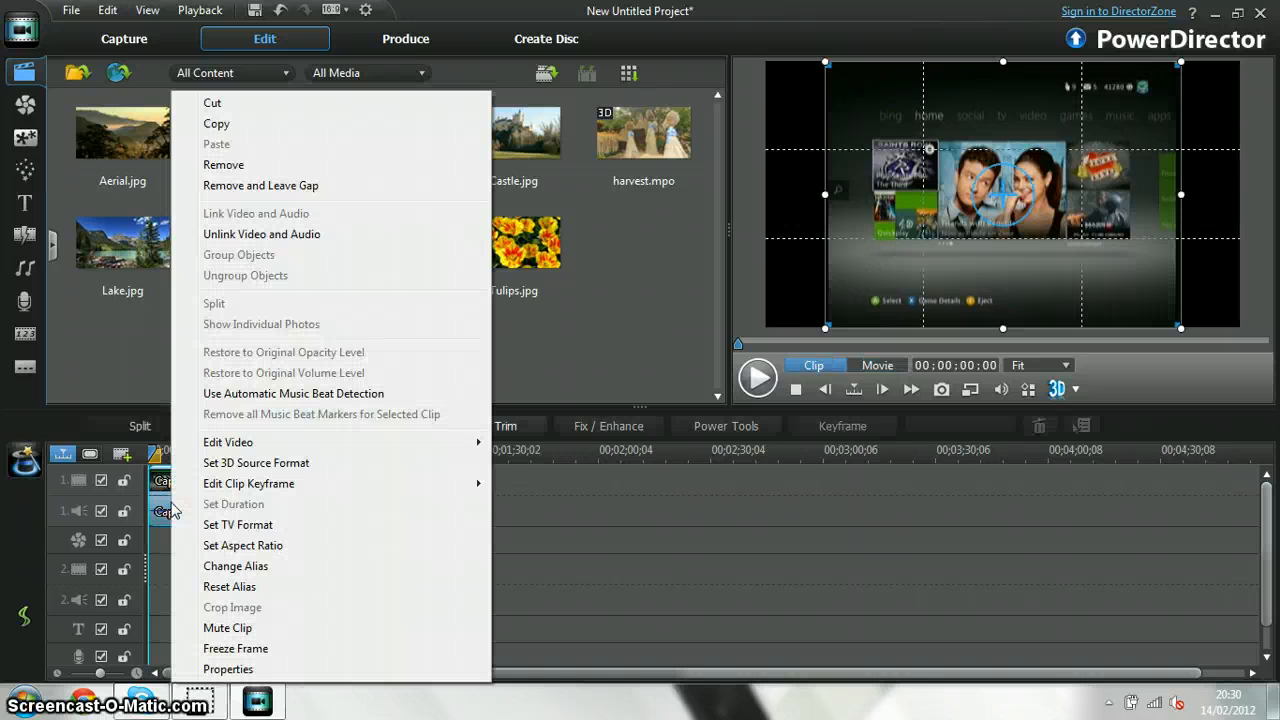
{"action": "left_click", "coordinate": [210, 546]}
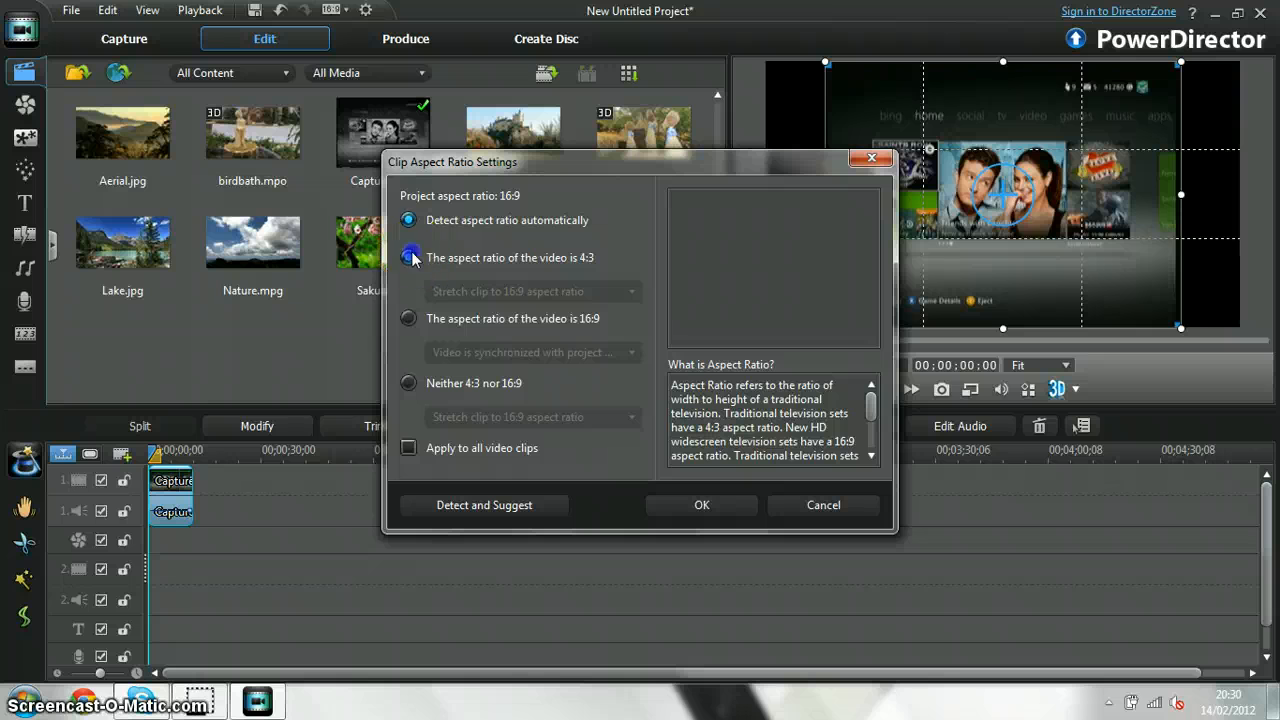
{"action": "left_click", "coordinate": [411, 258]}
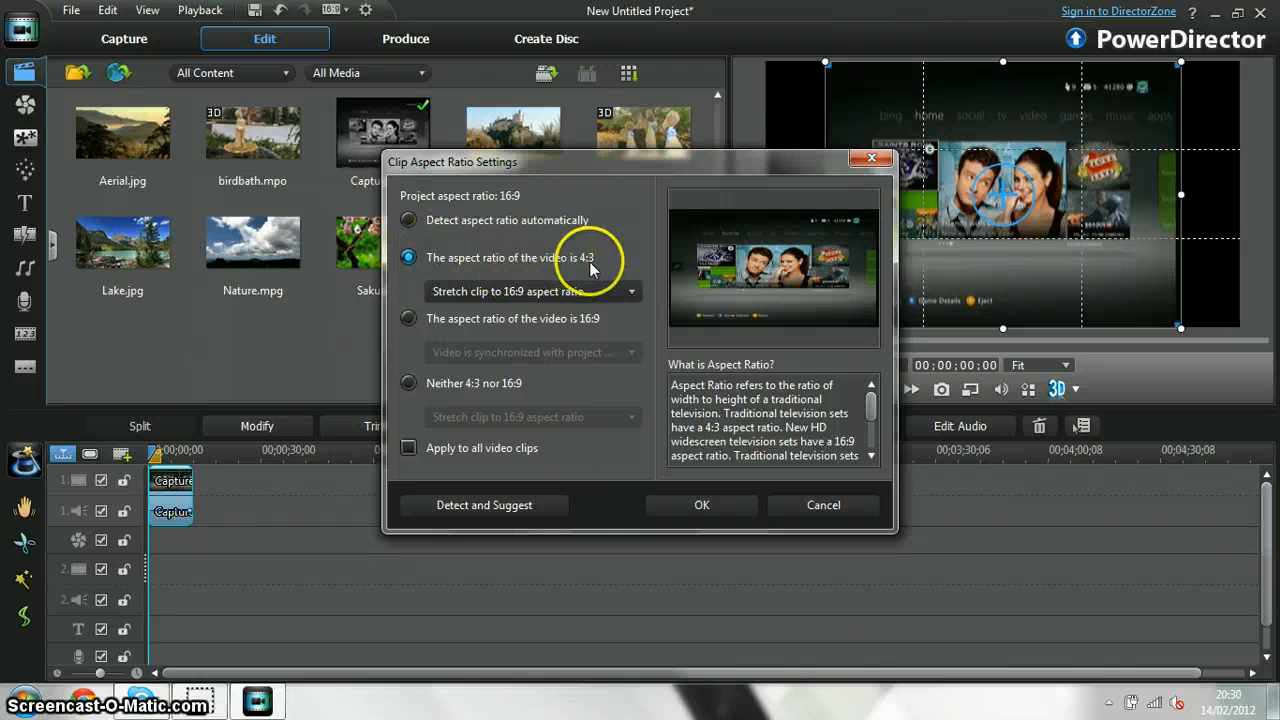
{"action": "left_click", "coordinate": [674, 508]}
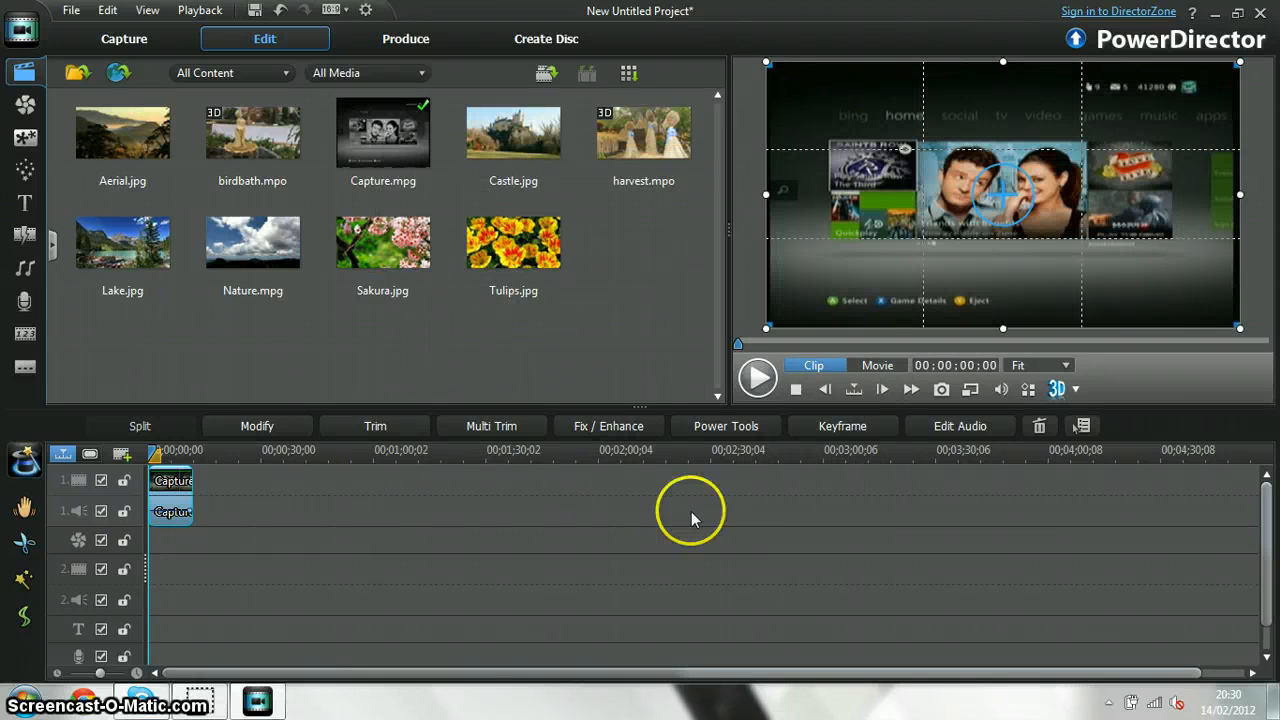
Go to producing the video and choose MPEG-2 as the output file format
{"action": "left_click", "coordinate": [396, 38]}
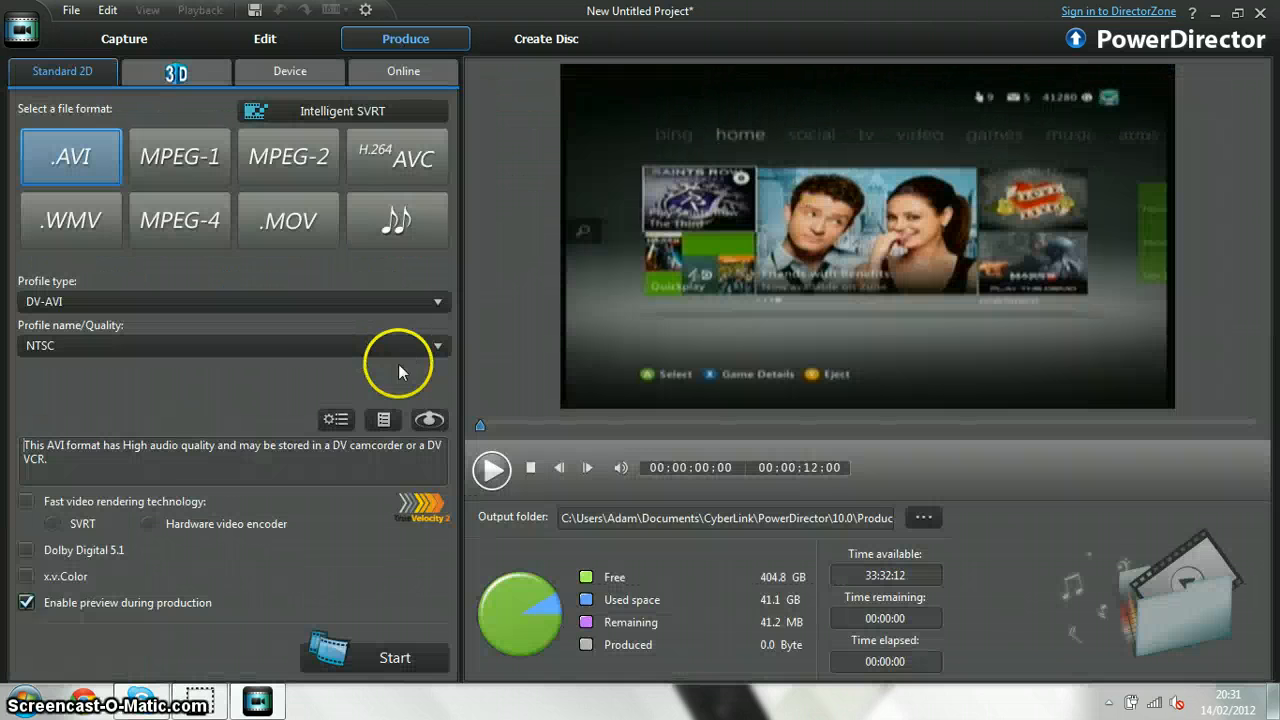
{"action": "left_click", "coordinate": [278, 170]}
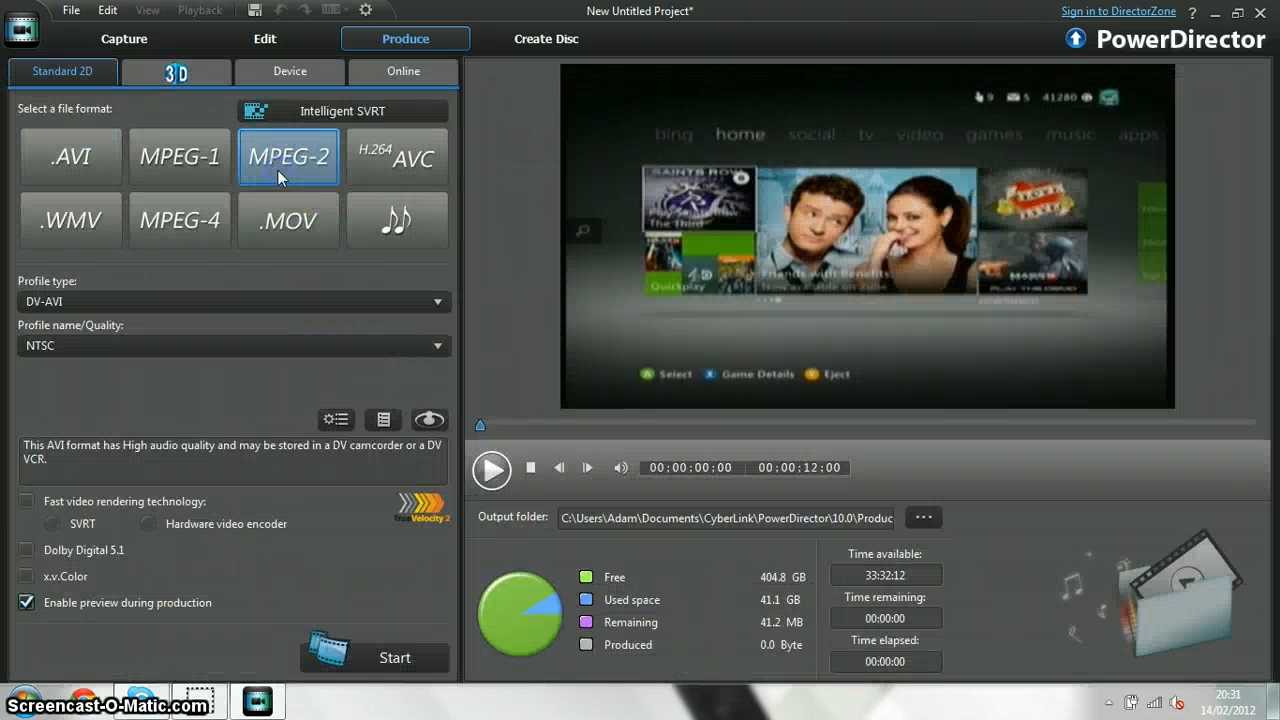